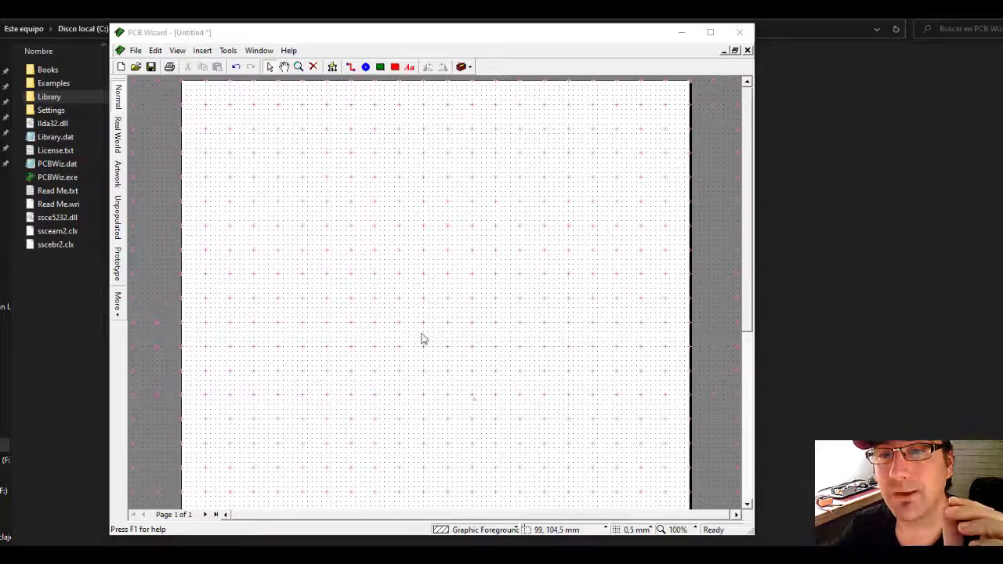
# Step: Turn on the display of the coordinate origin marker
pyautogui.rightClick(561, 533)
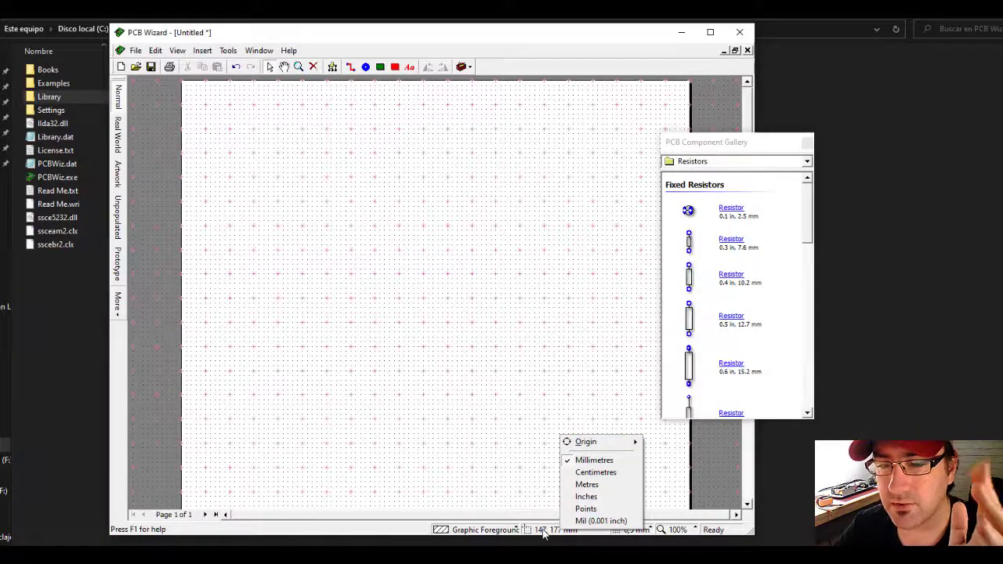
pyautogui.rightClick(544, 531)
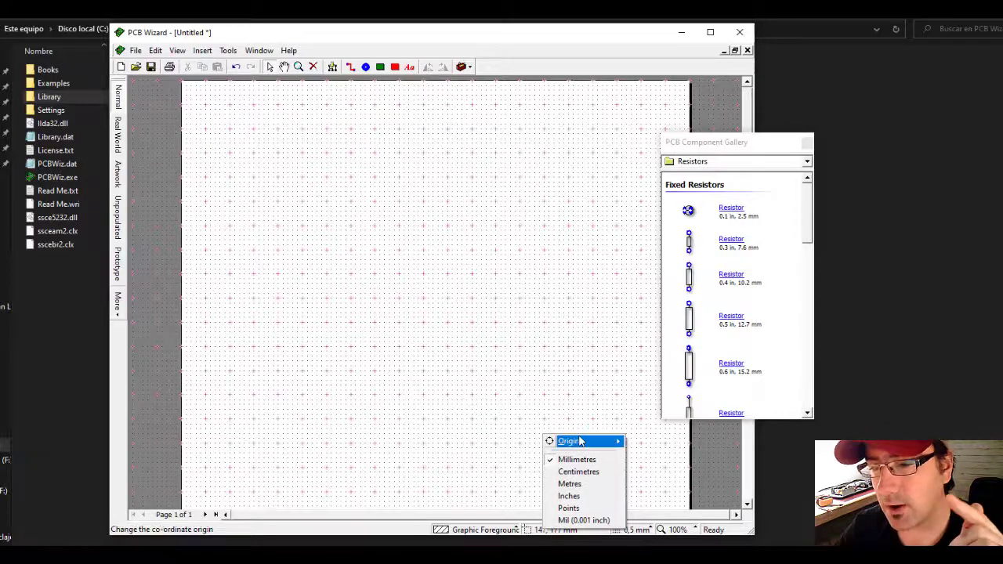
pyautogui.moveTo(589, 442)
pyautogui.click(643, 458)
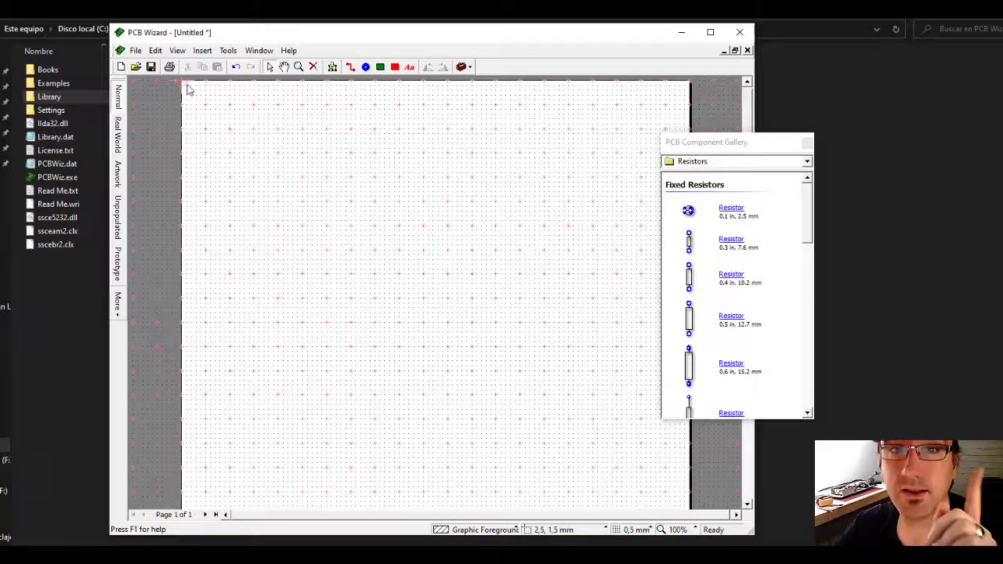
# Step: Move the coordinate origin from the page corner to a major grid point near the middle of the visible page
pyautogui.click(554, 533)
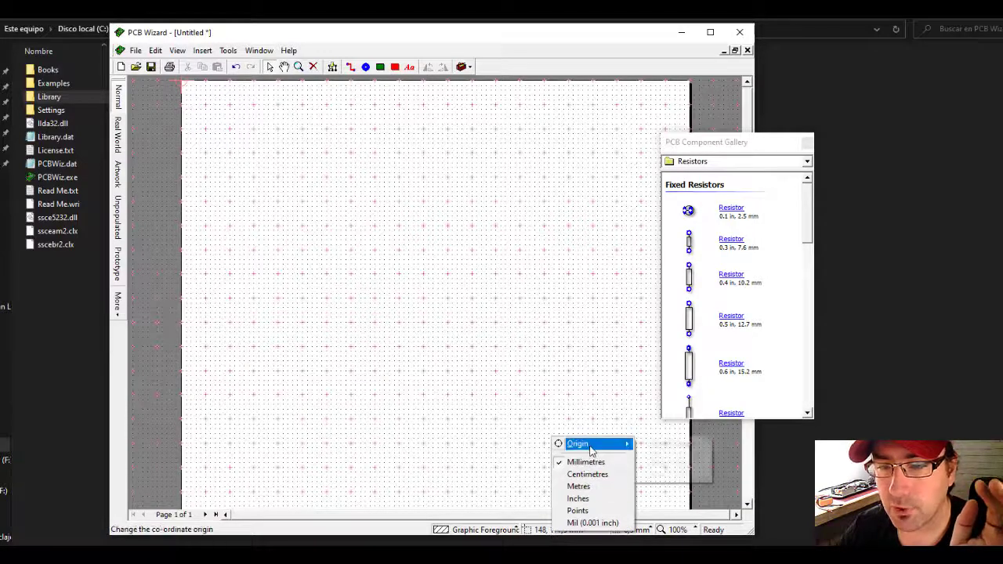
pyautogui.moveTo(590, 445)
pyautogui.click(671, 443)
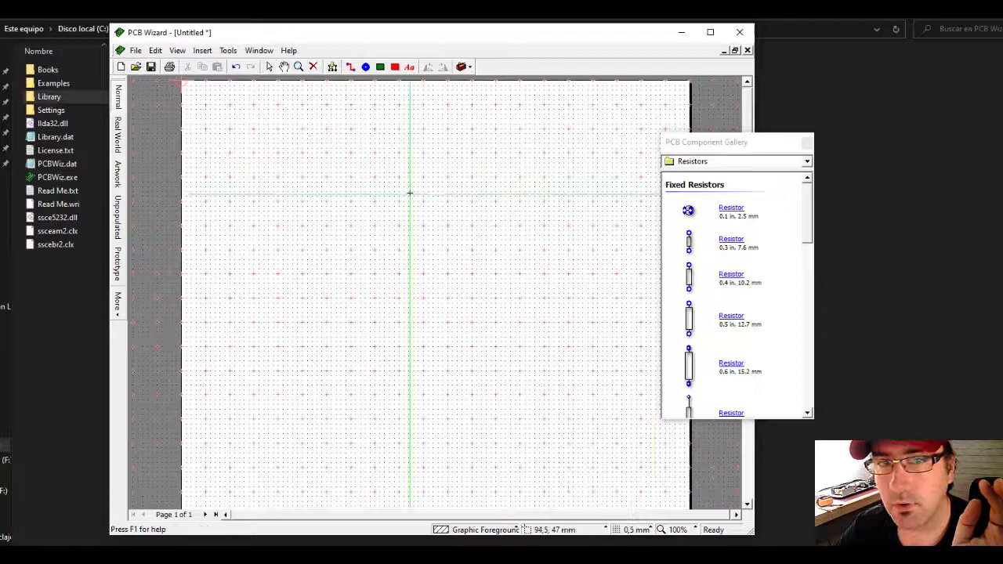
pyautogui.click(375, 274)
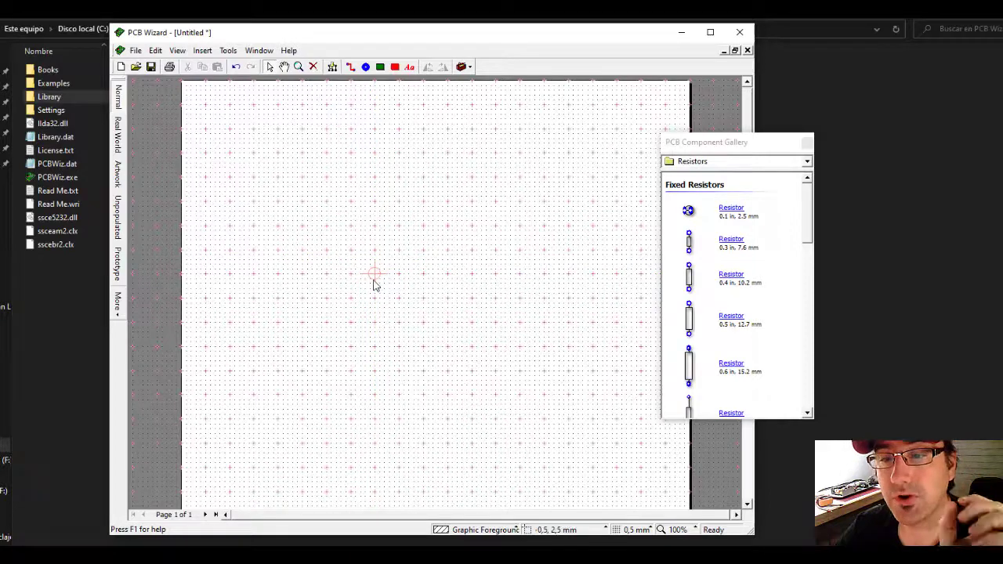
pyautogui.scroll(3, 375, 284)
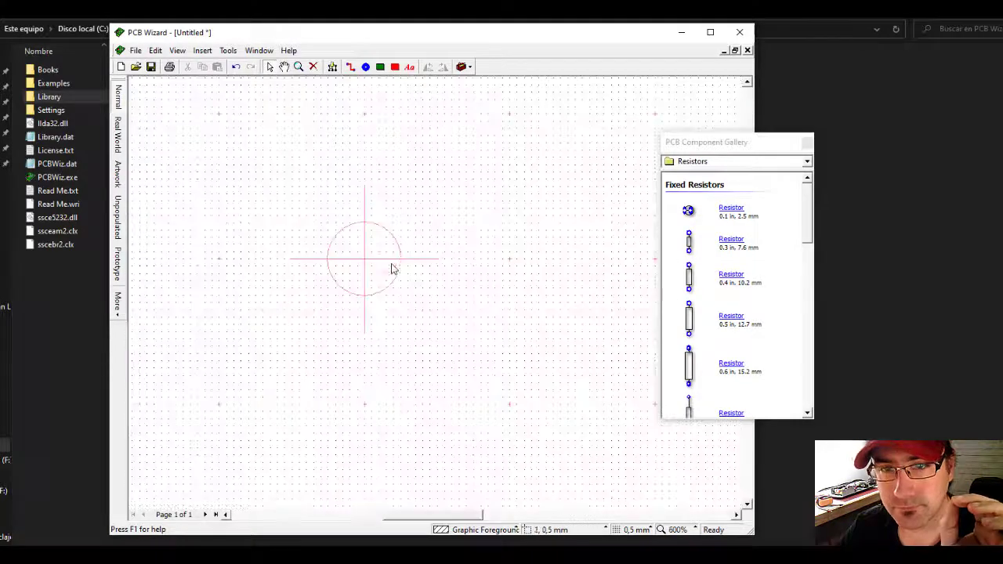
pyautogui.scroll(-1, 378, 269)
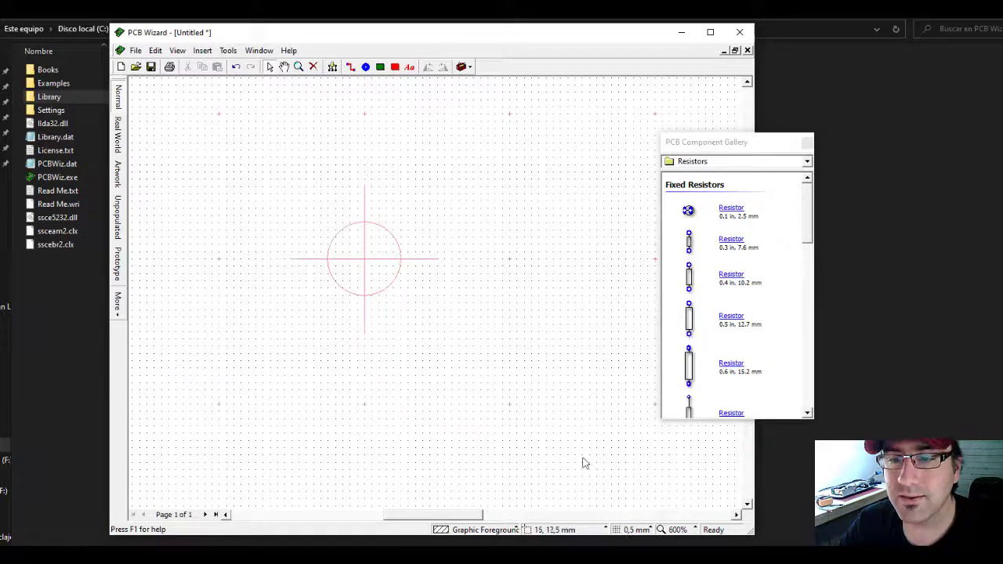
# Step: Place a 0.3 in (7.6 mm) fixed resistor beside the origin marker
pyautogui.click(631, 531)
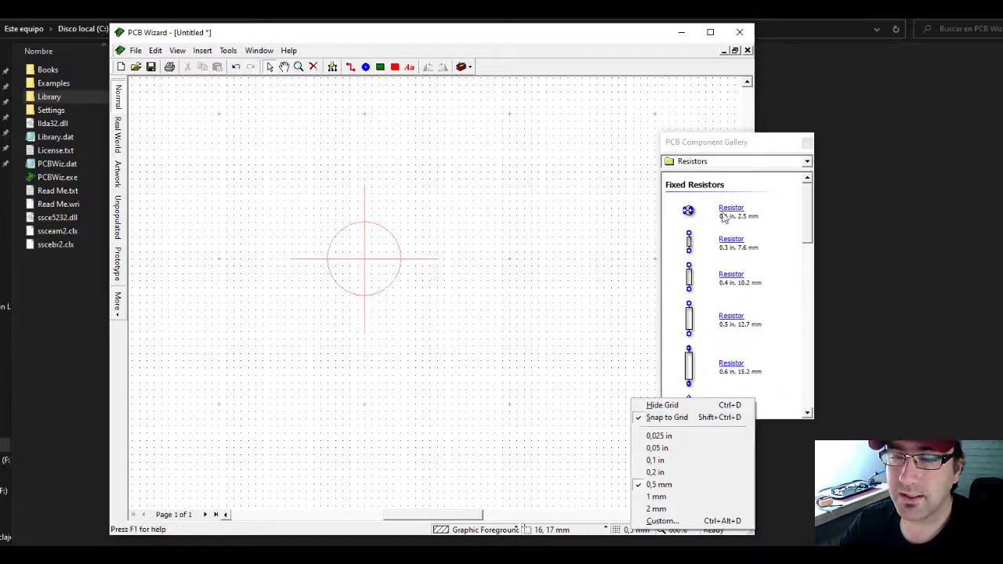
pyautogui.click(689, 240)
pyautogui.moveTo(688, 240); pyautogui.dragTo(457, 333)
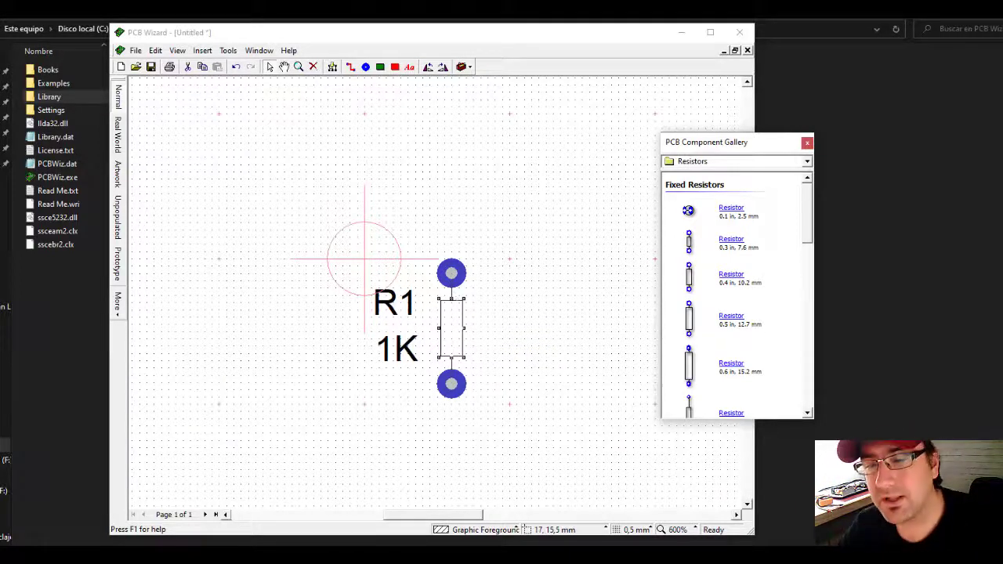
# Step: Shift resistor R1 diagonally across the grid, away from the origin, and delete it
pyautogui.click(648, 531)
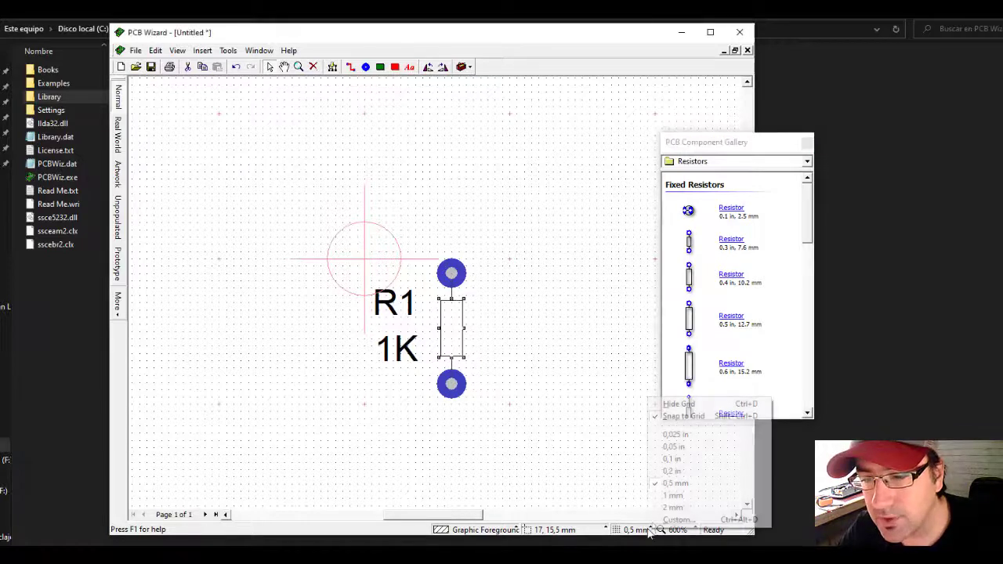
pyautogui.click(679, 419)
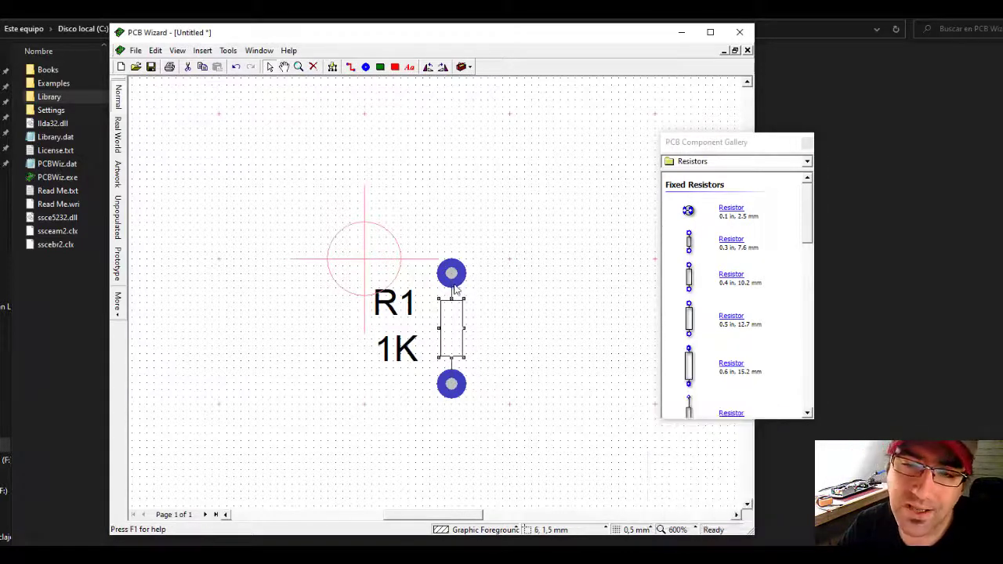
pyautogui.moveTo(454, 283); pyautogui.dragTo(487, 317)
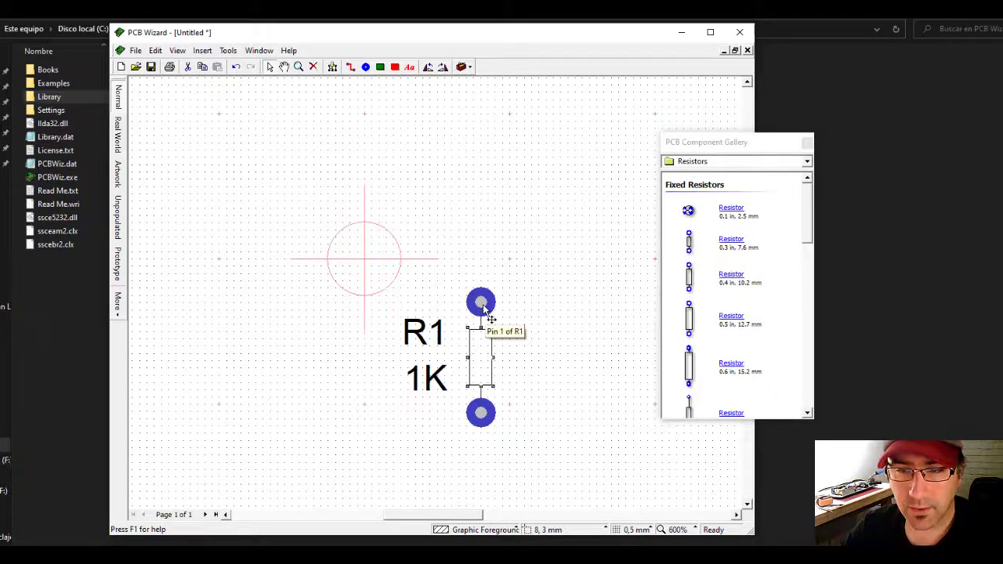
pyautogui.press('Delete')
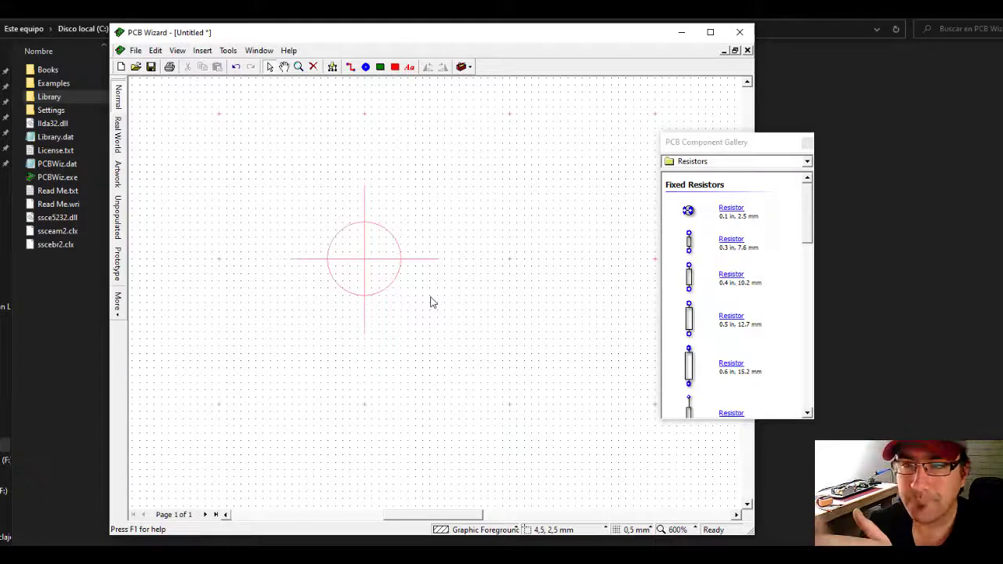
# Step: Move the component gallery over the drawing area's edge and switch it to the Semiconductores Varios category
pyautogui.moveTo(708, 142); pyautogui.dragTo(635, 148)
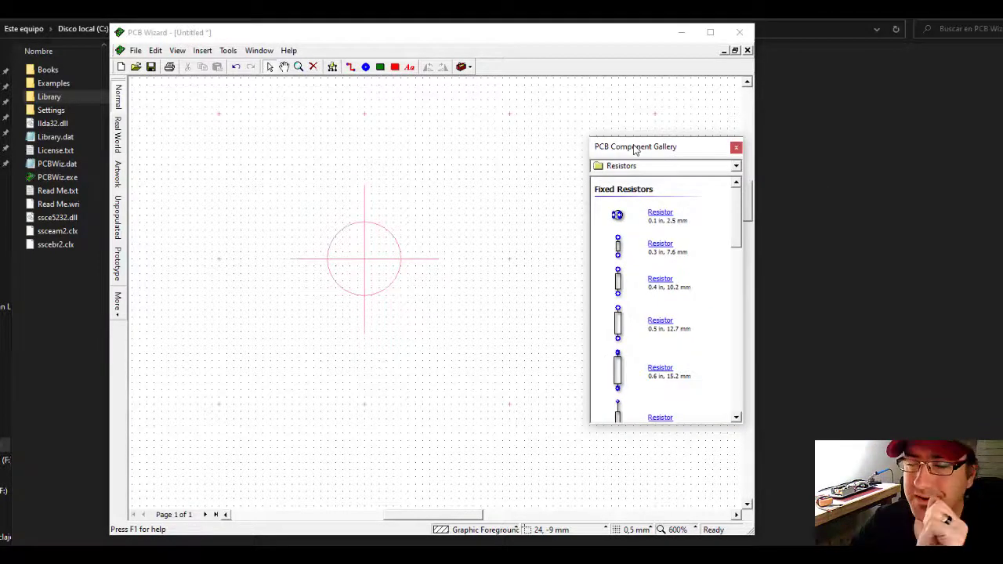
pyautogui.scroll(-1, 740, 205)
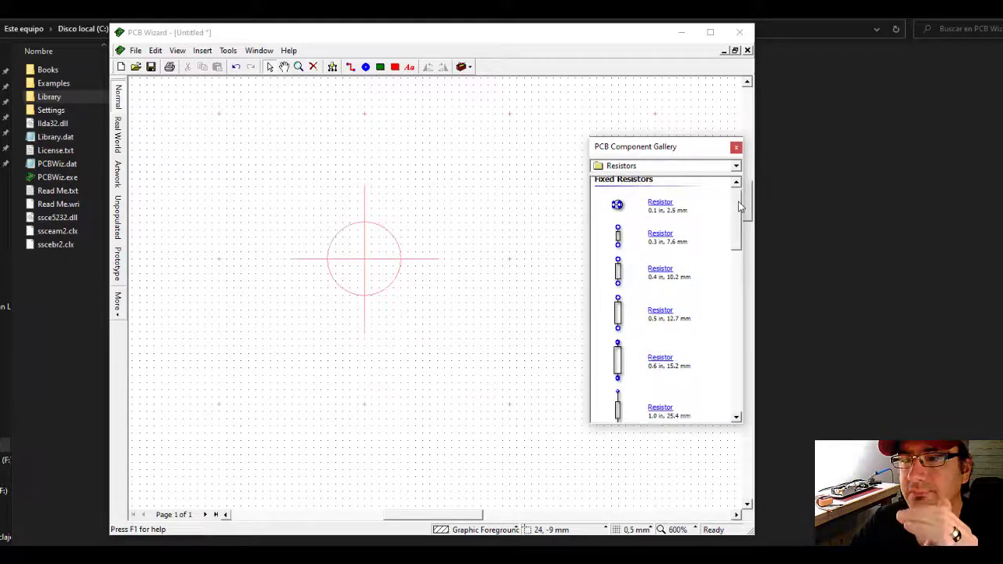
pyautogui.moveTo(740, 205); pyautogui.dragTo(741, 174)
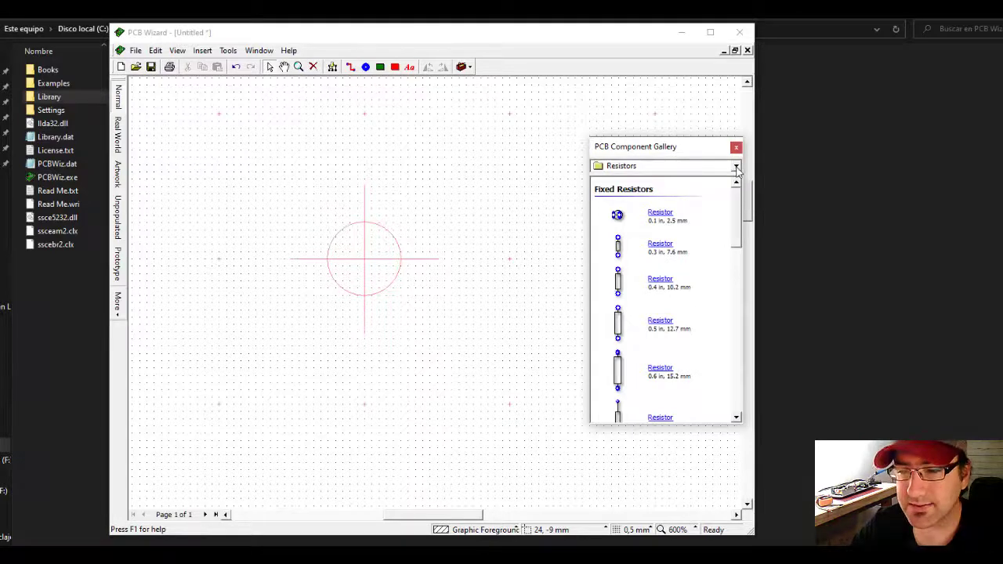
pyautogui.click(737, 167)
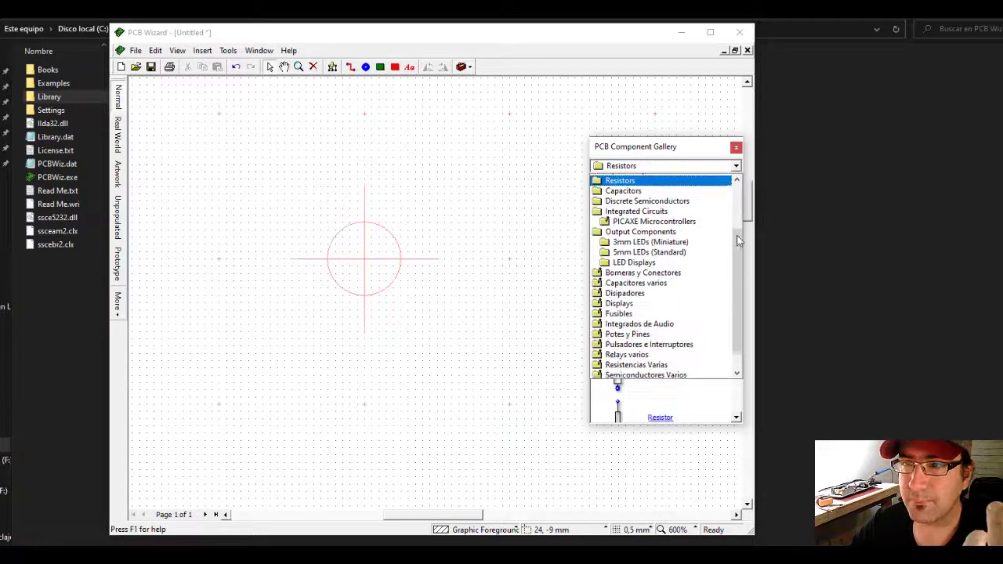
pyautogui.moveTo(737, 241); pyautogui.dragTo(744, 260)
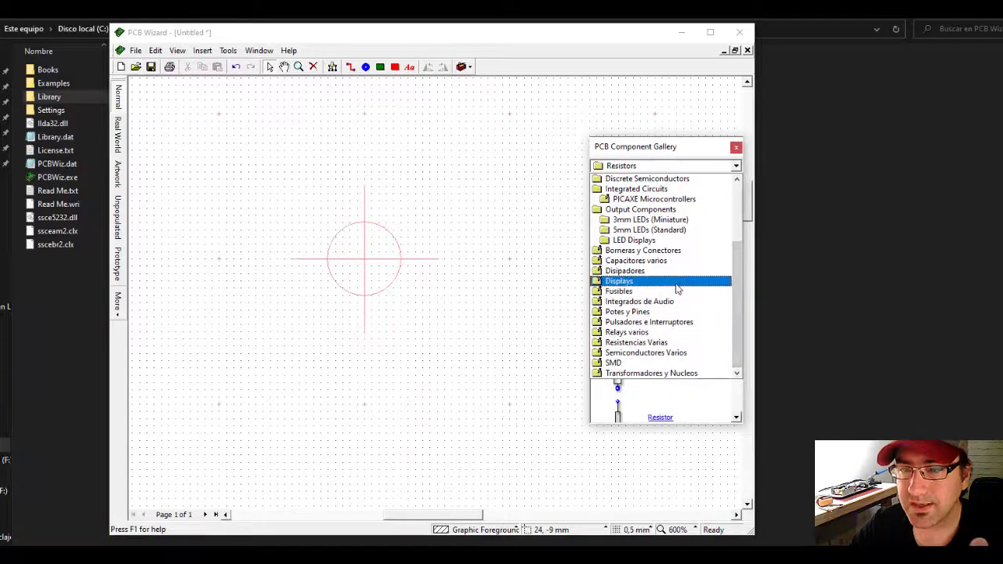
pyautogui.click(680, 353)
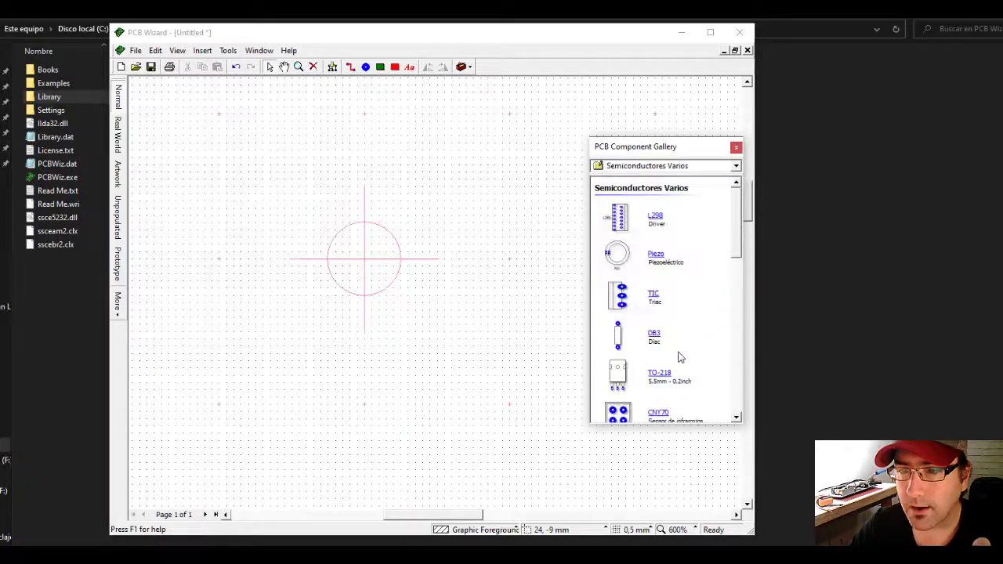
# Step: Place the TO-220 package in its Posición Horizontal version over the origin marker
pyautogui.moveTo(736, 227); pyautogui.dragTo(739, 340)
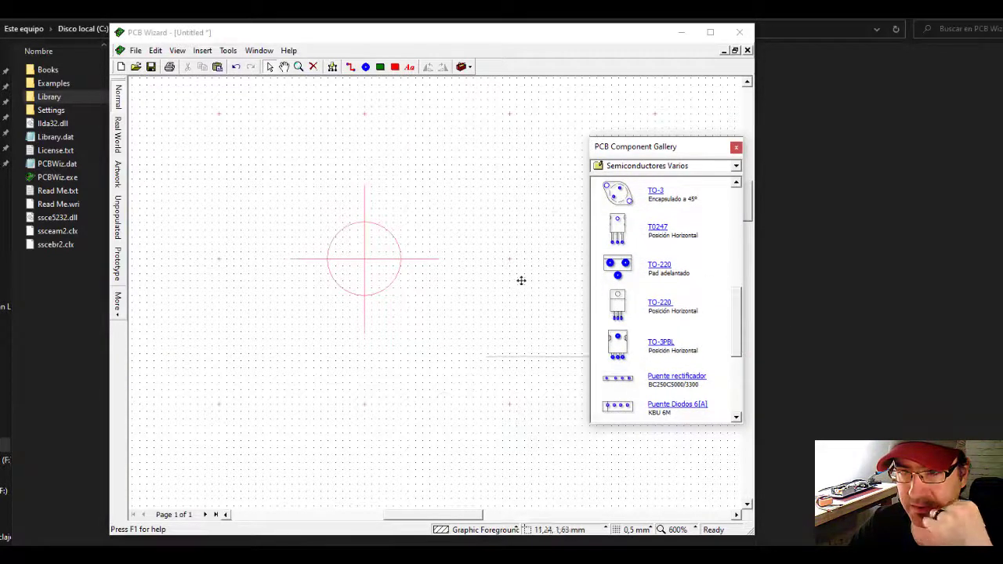
pyautogui.moveTo(521, 281); pyautogui.dragTo(437, 210)
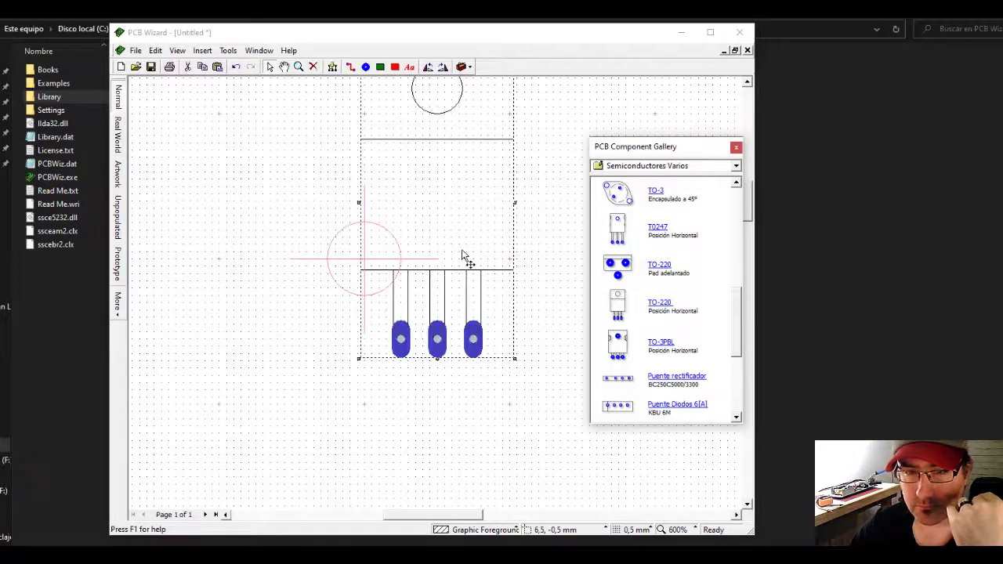
pyautogui.scroll(-1, 462, 255)
# Step: Hide the coordinate origin marker and move the TO-220 package down and to the left of its initial place
pyautogui.click(588, 531)
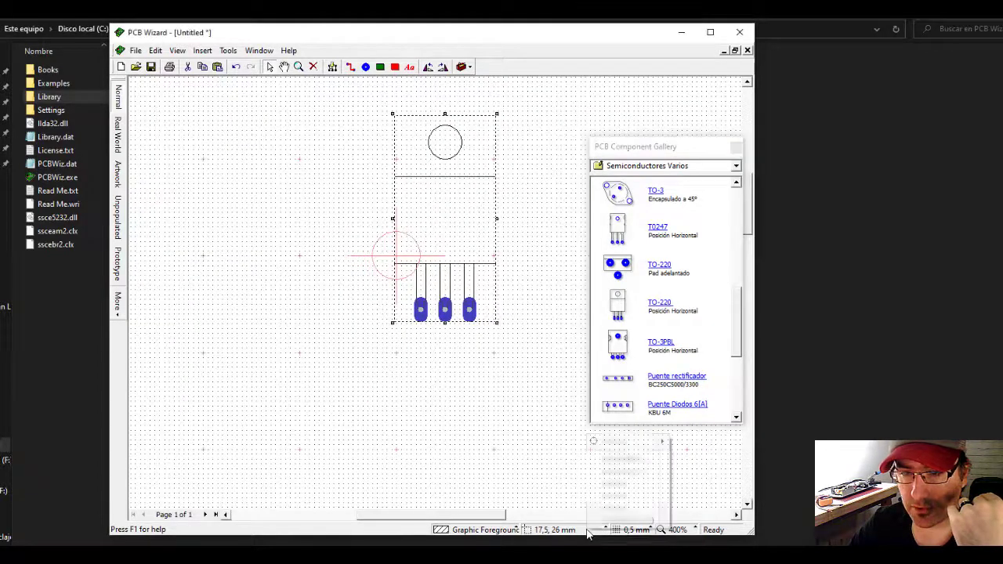
pyautogui.moveTo(615, 442)
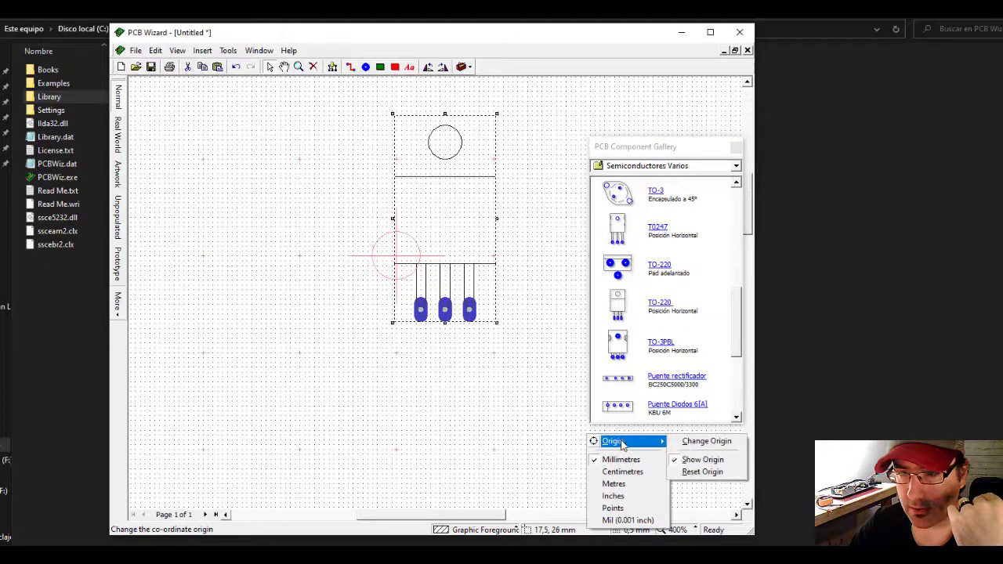
pyautogui.click(698, 460)
pyautogui.moveTo(458, 193); pyautogui.dragTo(405, 255)
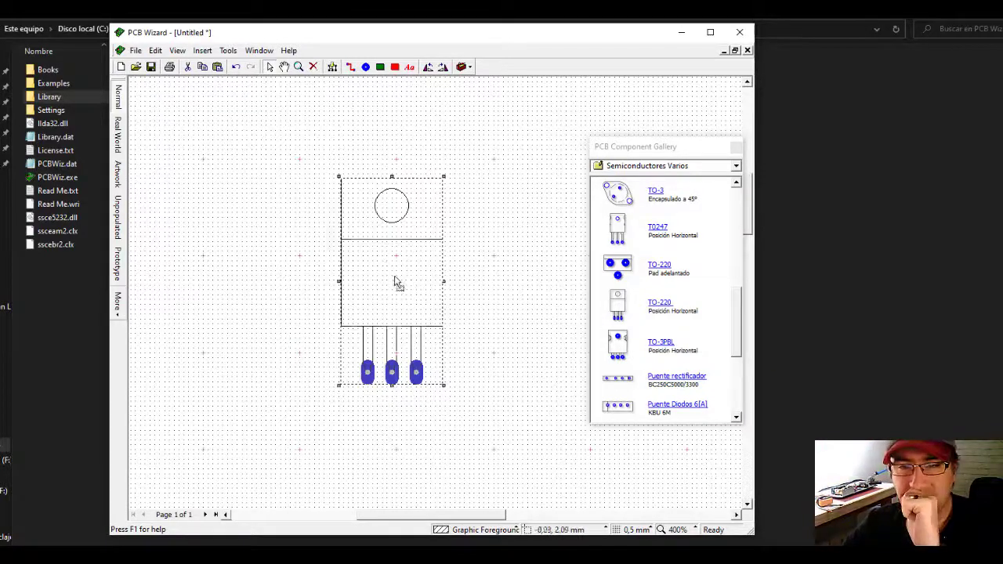
pyautogui.moveTo(398, 282); pyautogui.dragTo(347, 257)
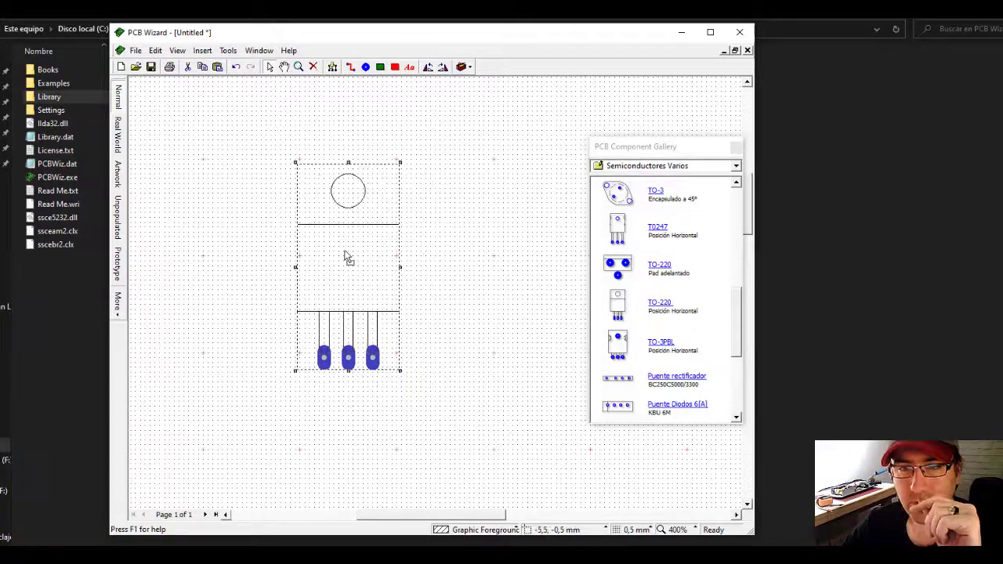
pyautogui.click(736, 302)
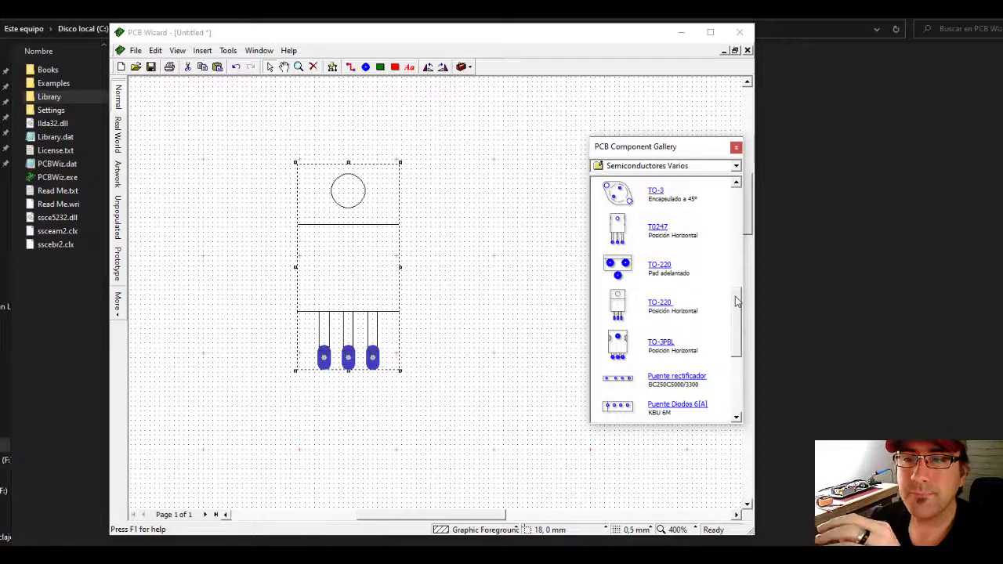
pyautogui.moveTo(737, 302); pyautogui.dragTo(737, 198)
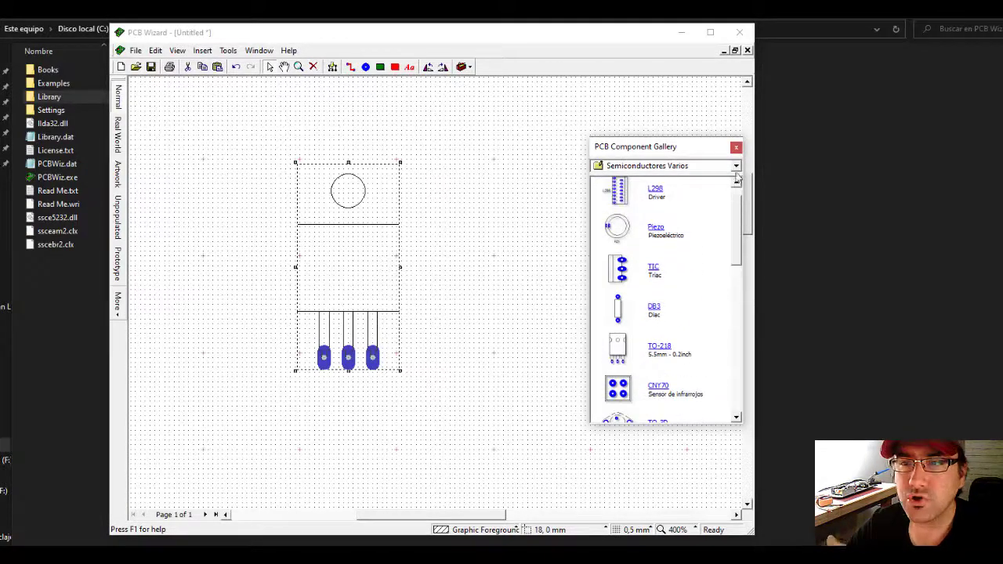
pyautogui.click(736, 166)
pyautogui.moveTo(742, 254); pyautogui.dragTo(740, 187)
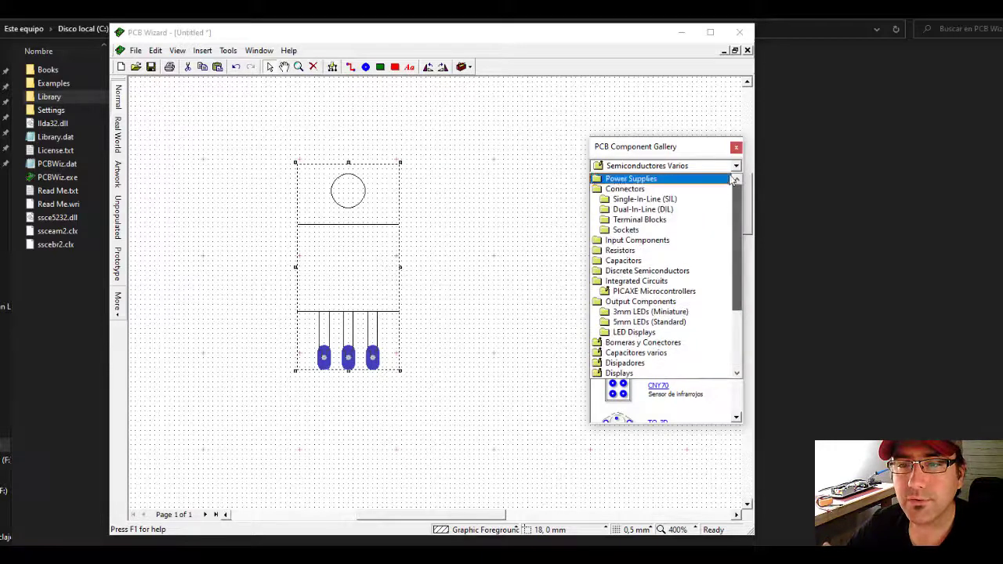
pyautogui.click(378, 266)
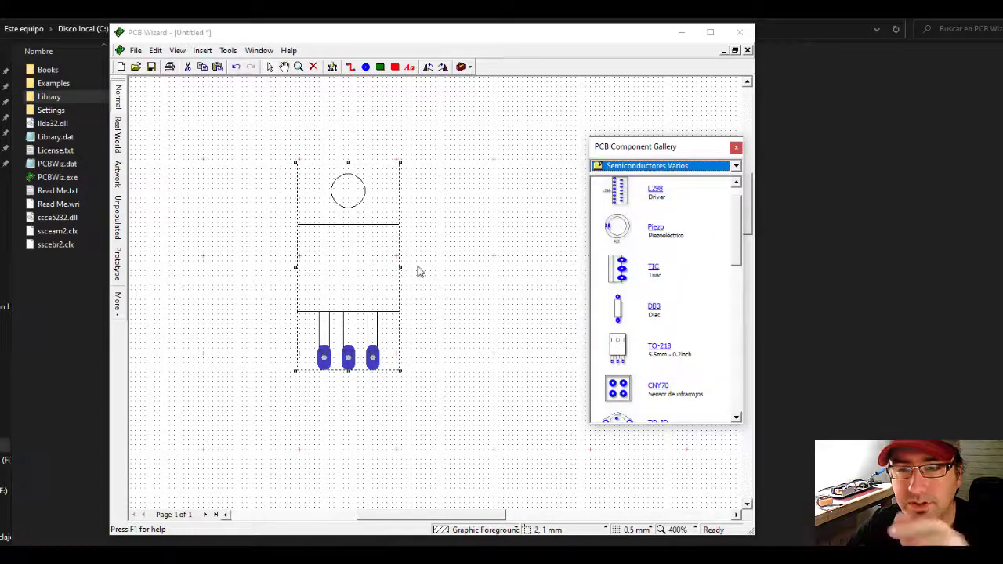
# Step: Move the TO-220 package so its centre line falls on the vertical grid line through the origin, and deselect it
pyautogui.moveTo(347, 236); pyautogui.dragTo(398, 269)
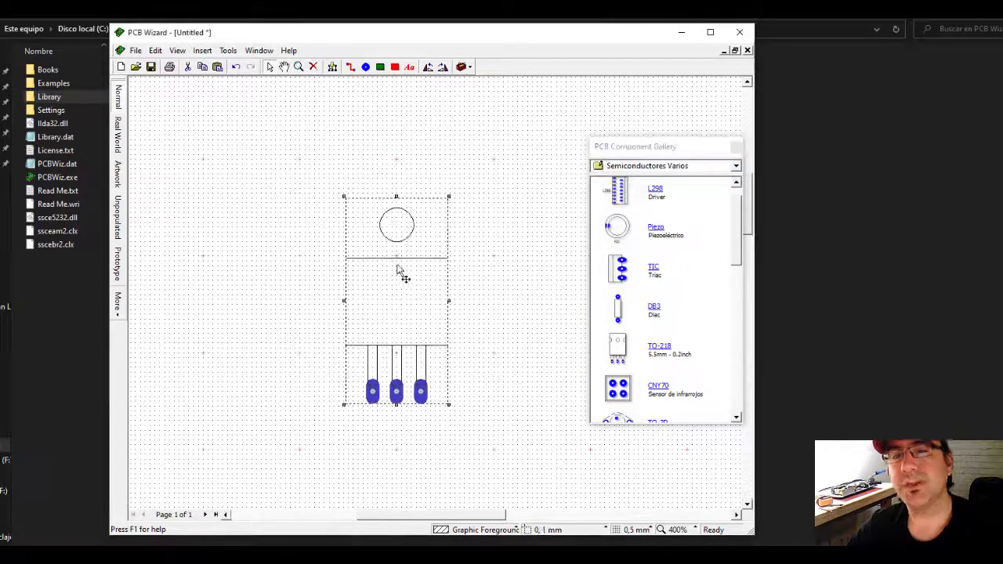
pyautogui.click(454, 193)
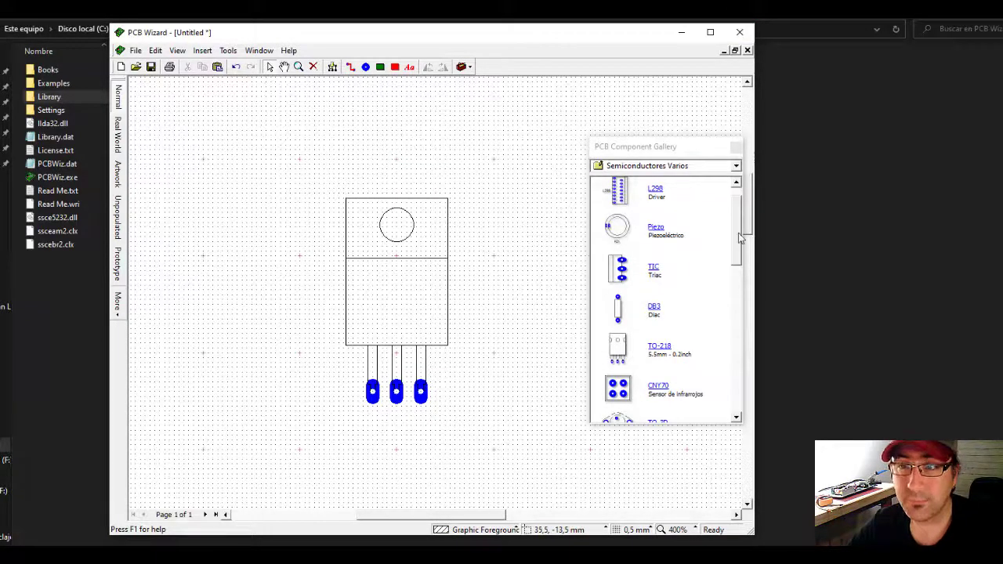
# Step: Switch to File Explorer and open the Library folder inside the PCB Wizard 3 installation folder
pyautogui.moveTo(738, 238); pyautogui.dragTo(737, 272)
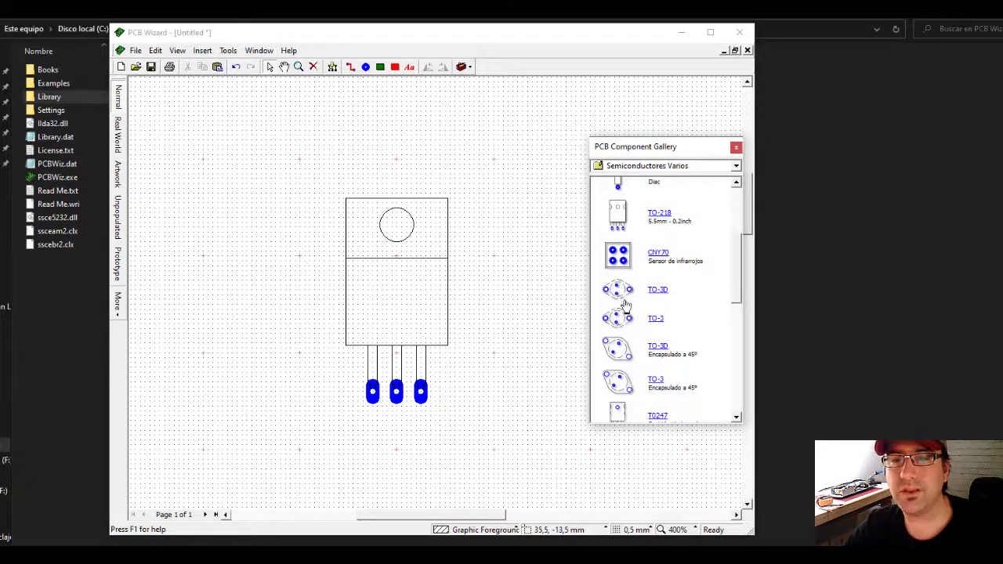
pyautogui.click(97, 318)
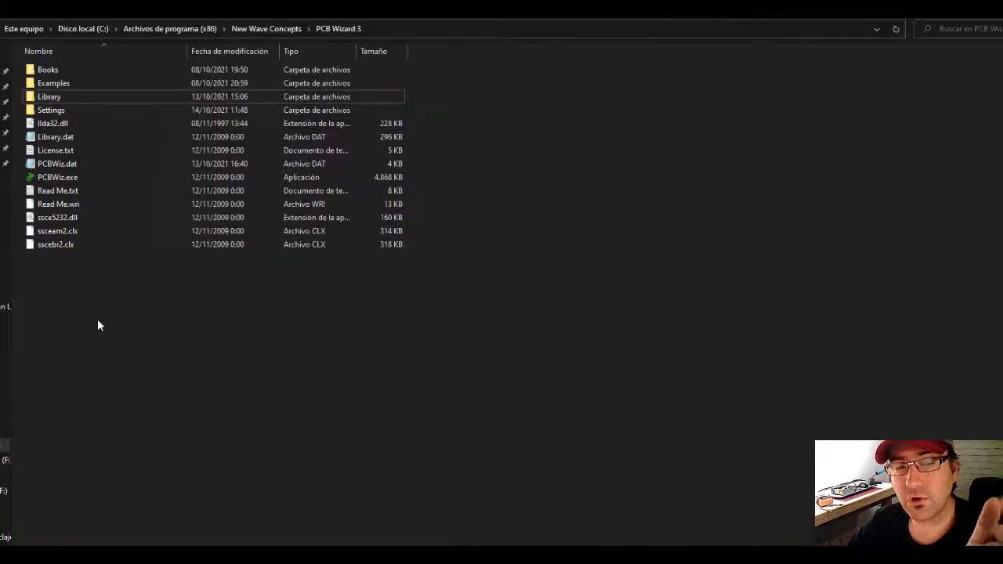
pyautogui.doubleClick(79, 97)
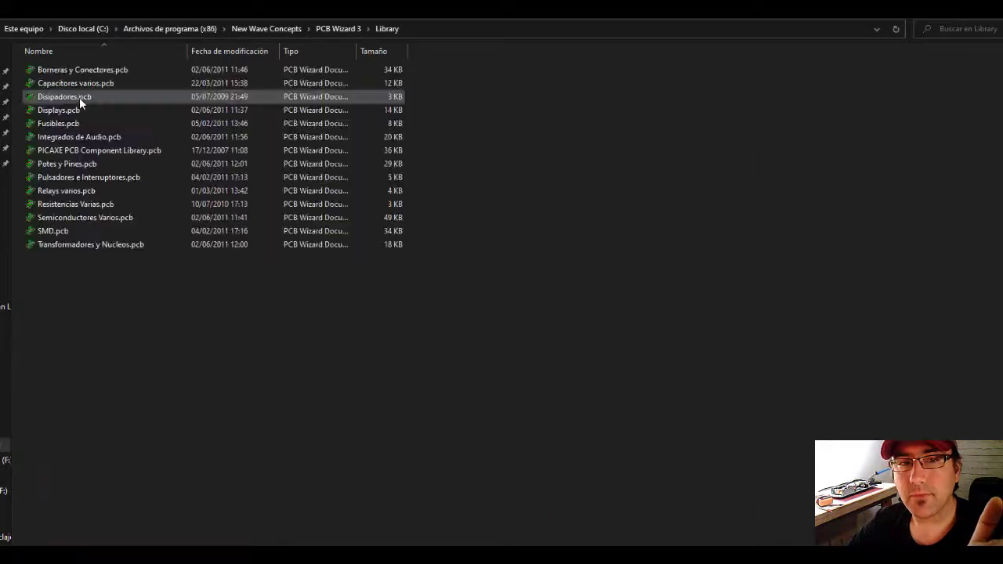
# Step: Retrace the path to the Library folder from the PCB Wizard 3 folder and switch back to PCB Wizard
pyautogui.click(325, 29)
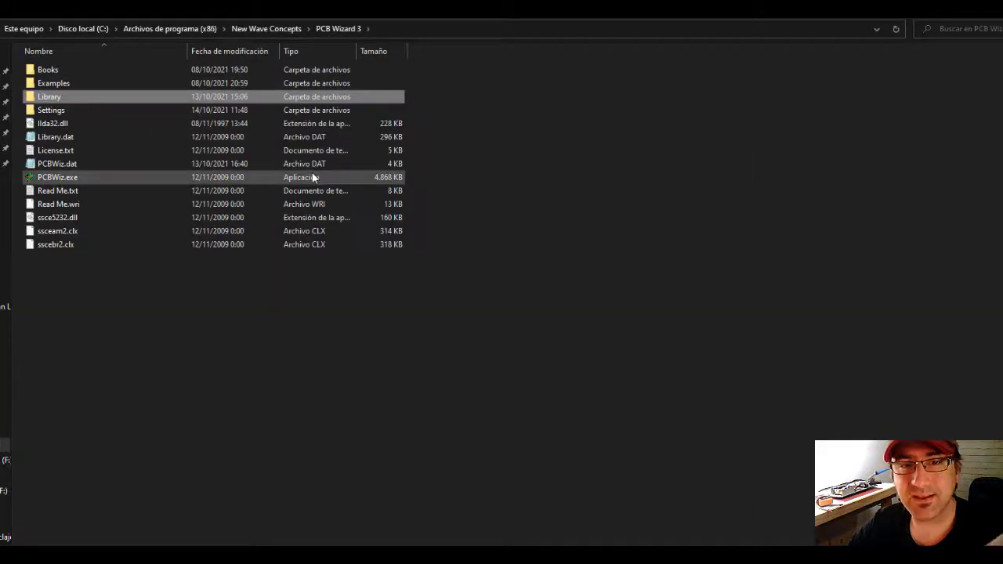
pyautogui.doubleClick(68, 98)
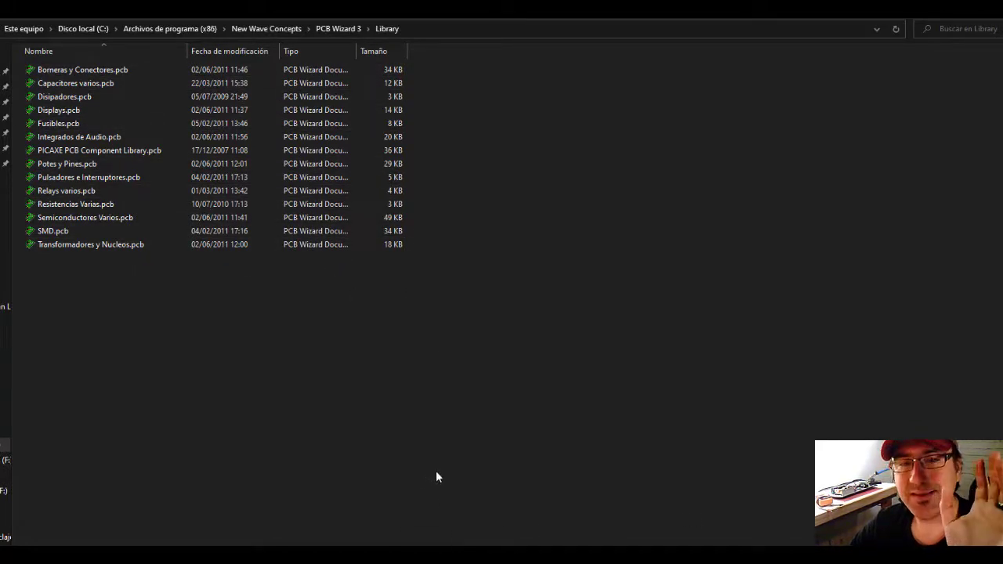
pyautogui.hotkey('alt', 'Tab')
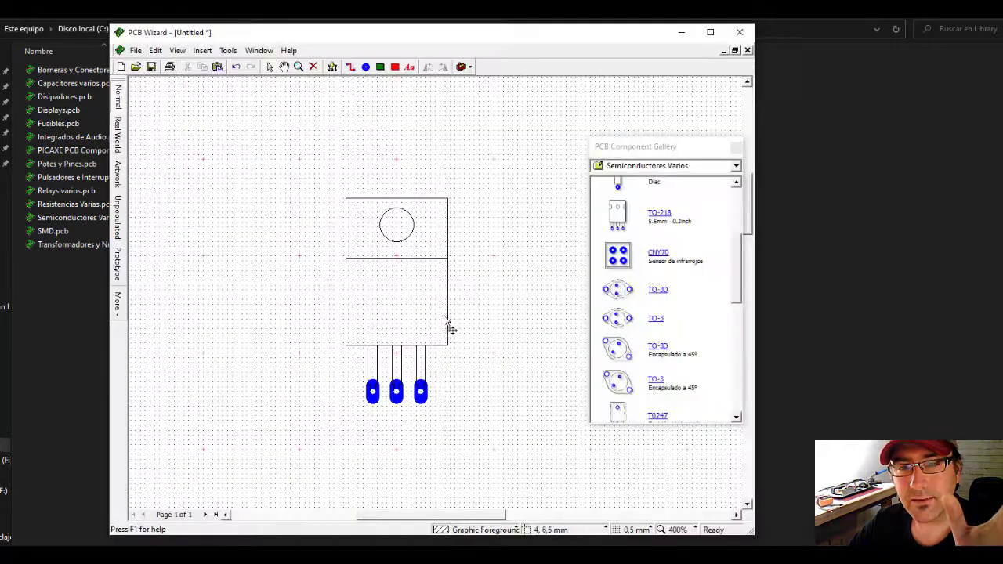
# Step: Look through the component gallery's category list and display the Disipadores category
pyautogui.click(736, 165)
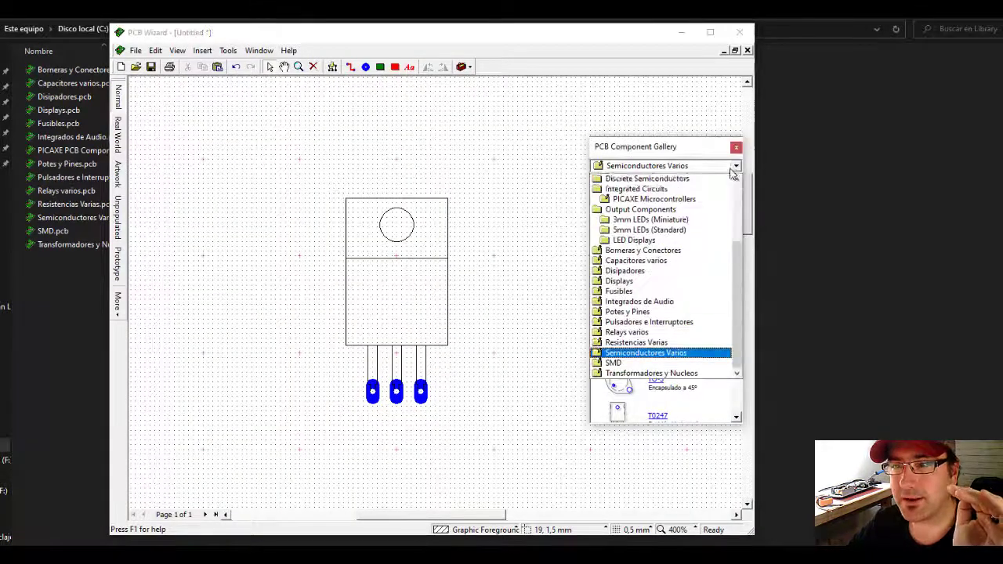
pyautogui.scroll(5, 712, 235)
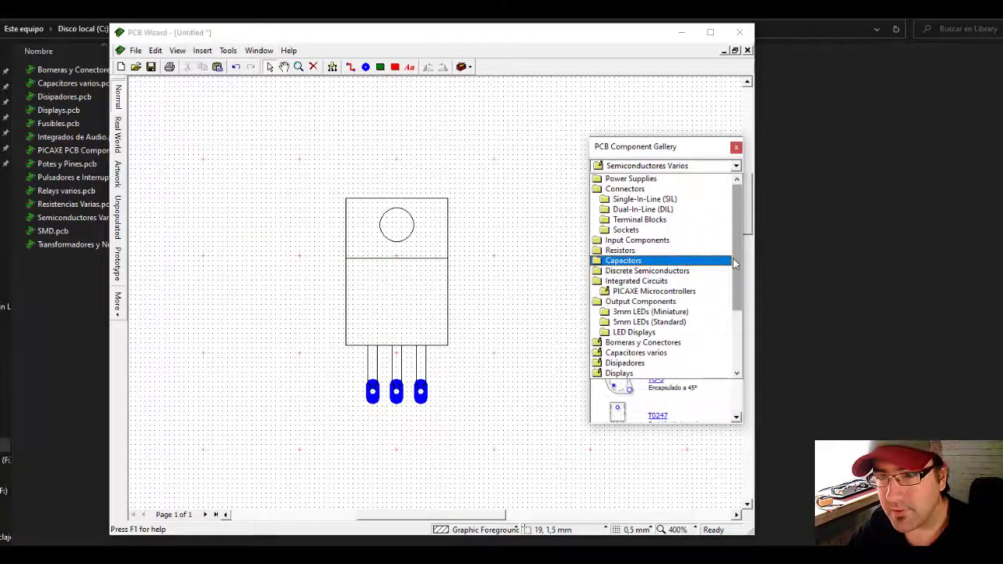
pyautogui.moveTo(735, 264); pyautogui.dragTo(747, 325)
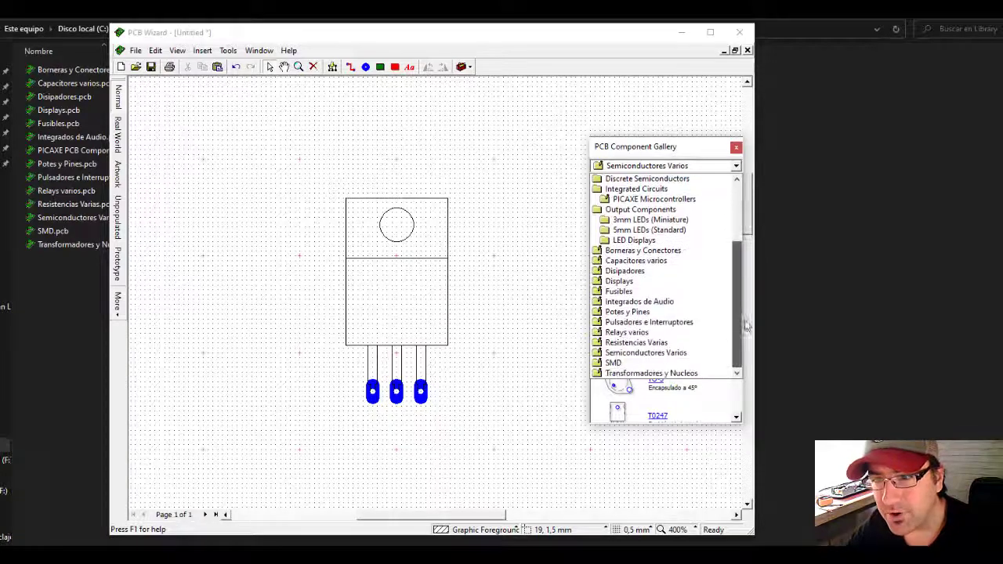
pyautogui.click(619, 272)
# Step: Display the Integrated Circuits category in the component gallery, followed by the Power Supplies category
pyautogui.click(736, 166)
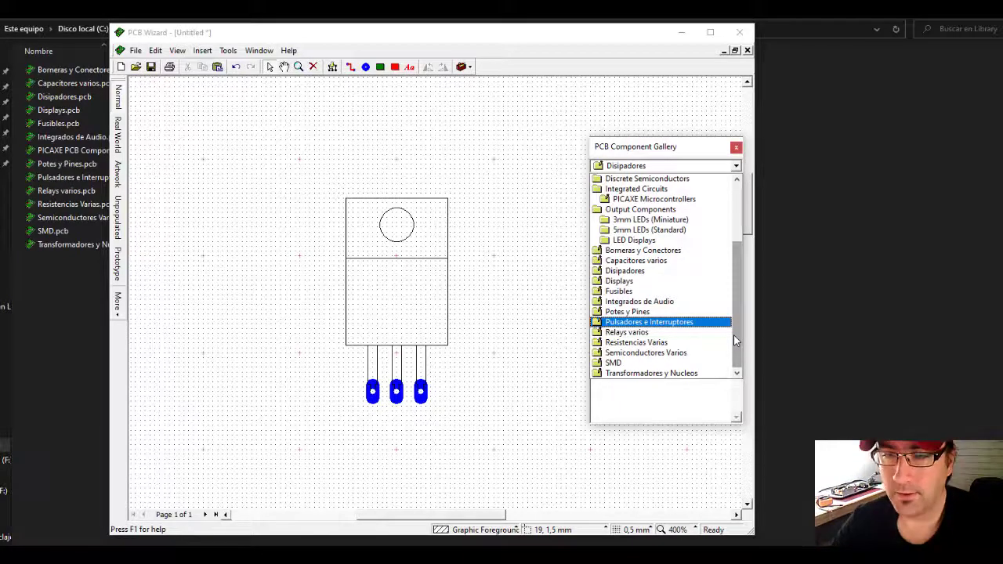
pyautogui.moveTo(733, 335); pyautogui.dragTo(731, 285)
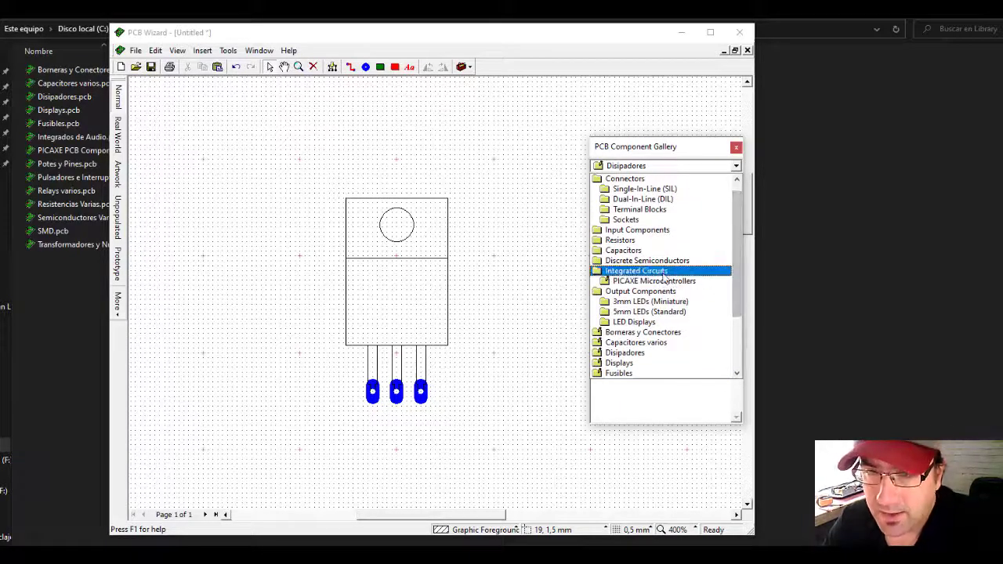
pyautogui.click(628, 272)
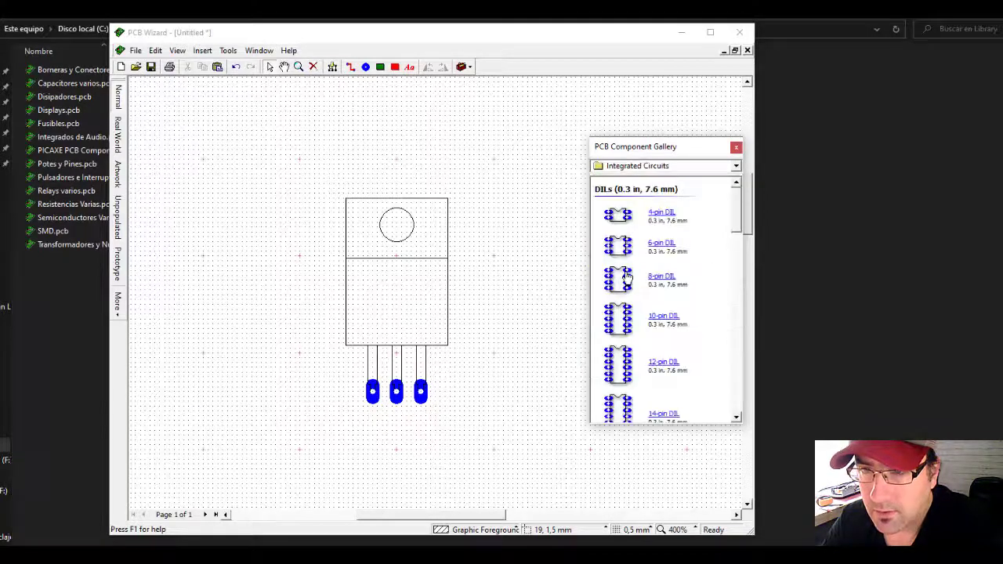
pyautogui.click(735, 165)
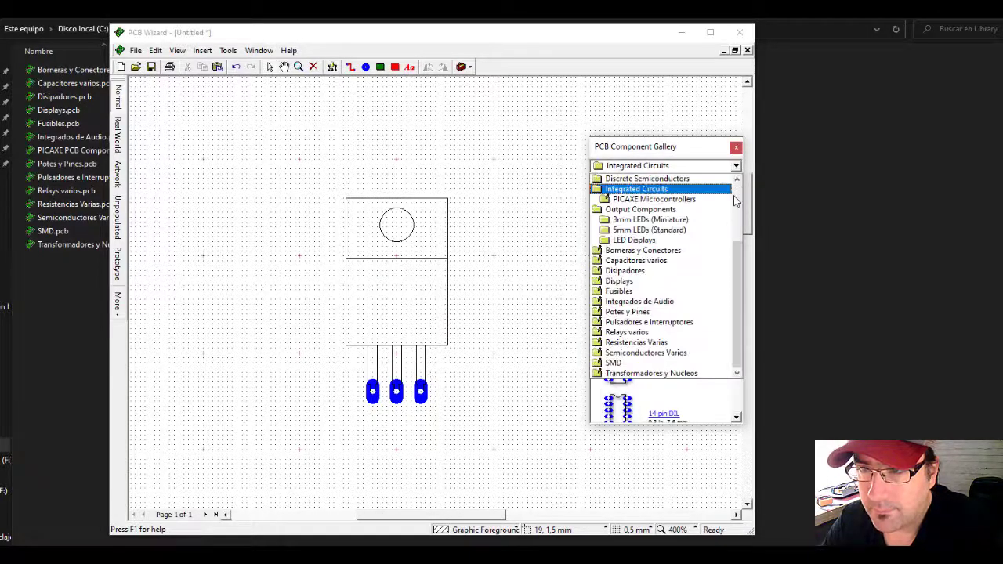
pyautogui.scroll(5, 712, 197)
pyautogui.click(696, 180)
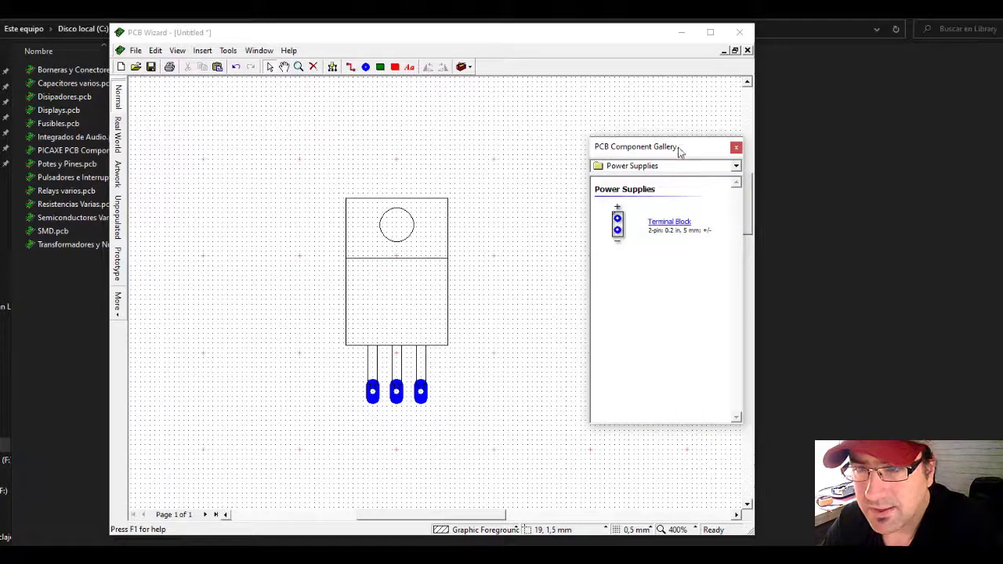
# Step: Close the PCB Component Gallery and show it again, two times in a row
pyautogui.click(736, 147)
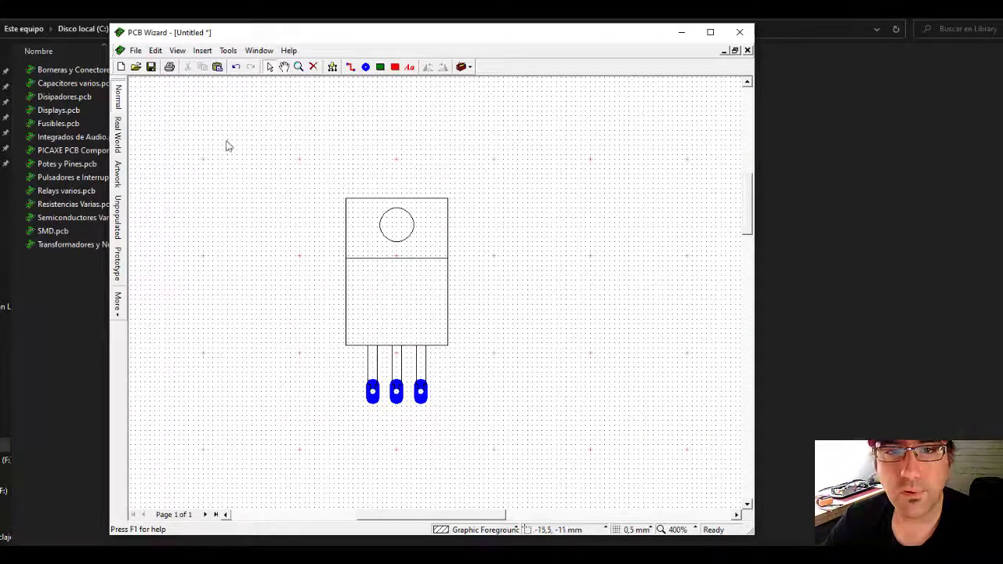
pyautogui.click(178, 50)
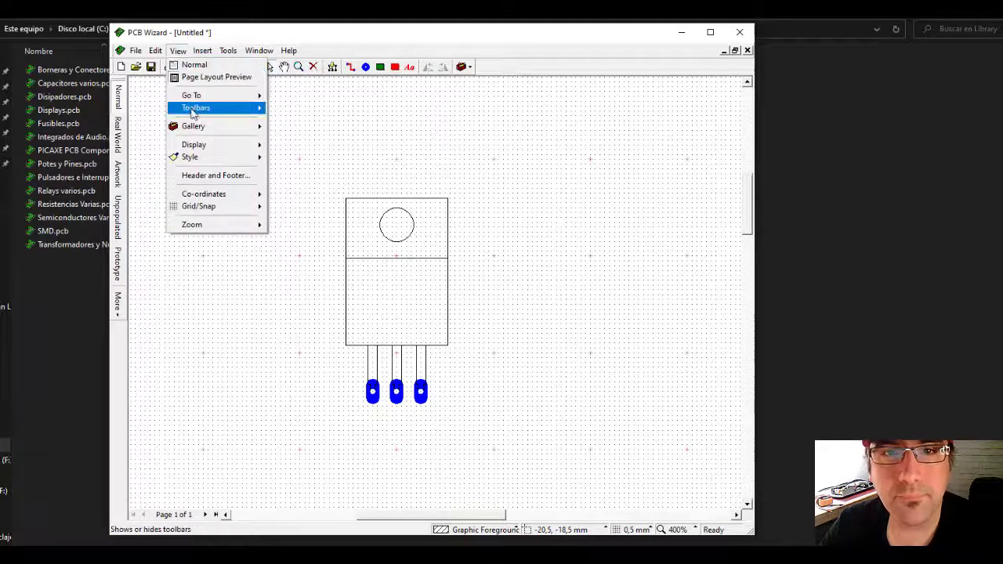
pyautogui.moveTo(226, 127)
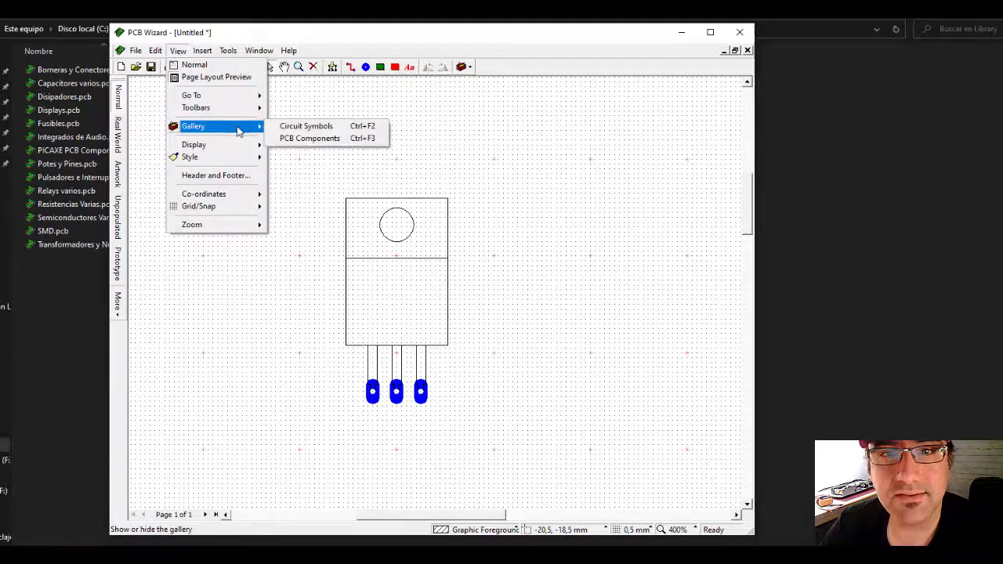
pyautogui.click(288, 141)
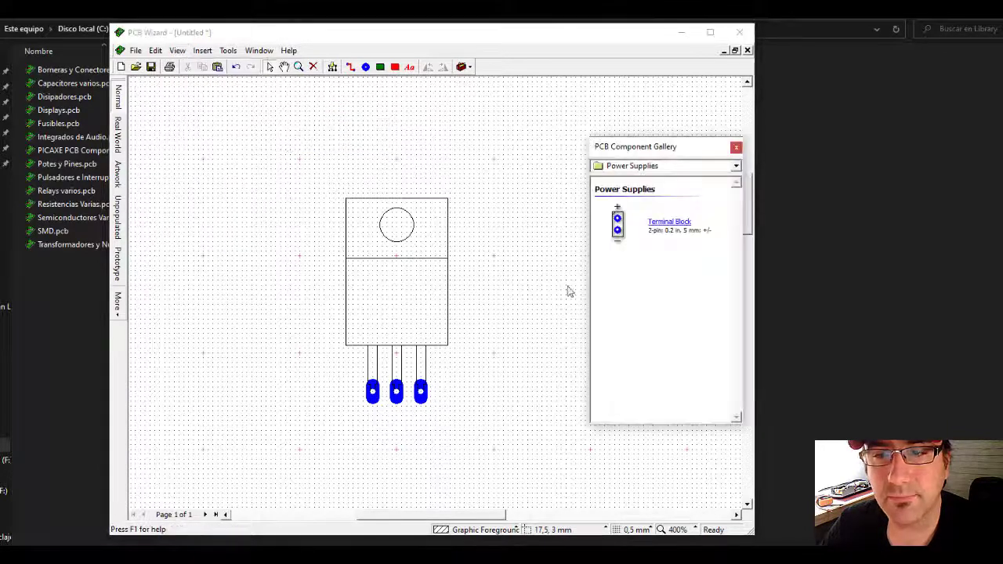
pyautogui.click(736, 148)
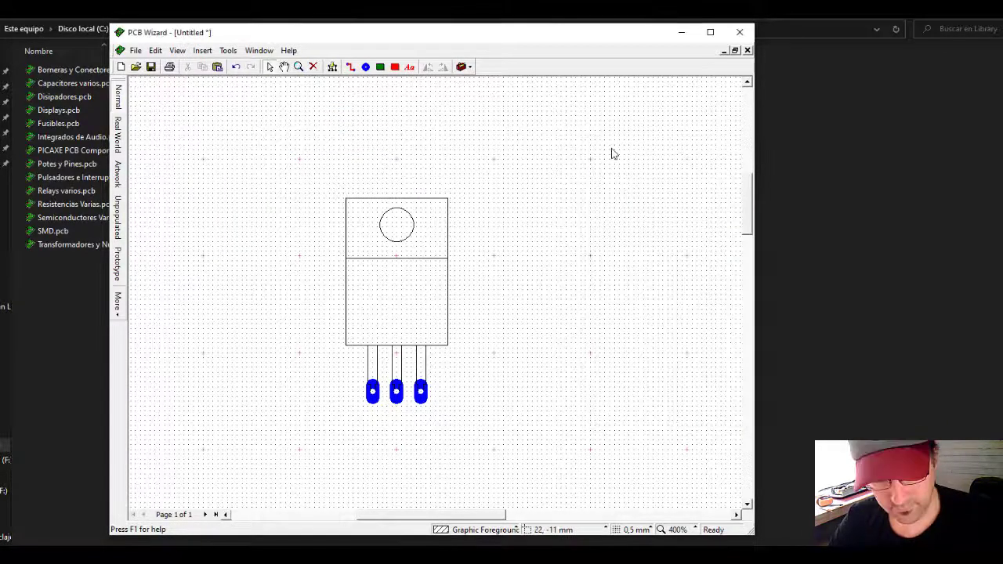
pyautogui.hotkey('ctrl', 'F2')
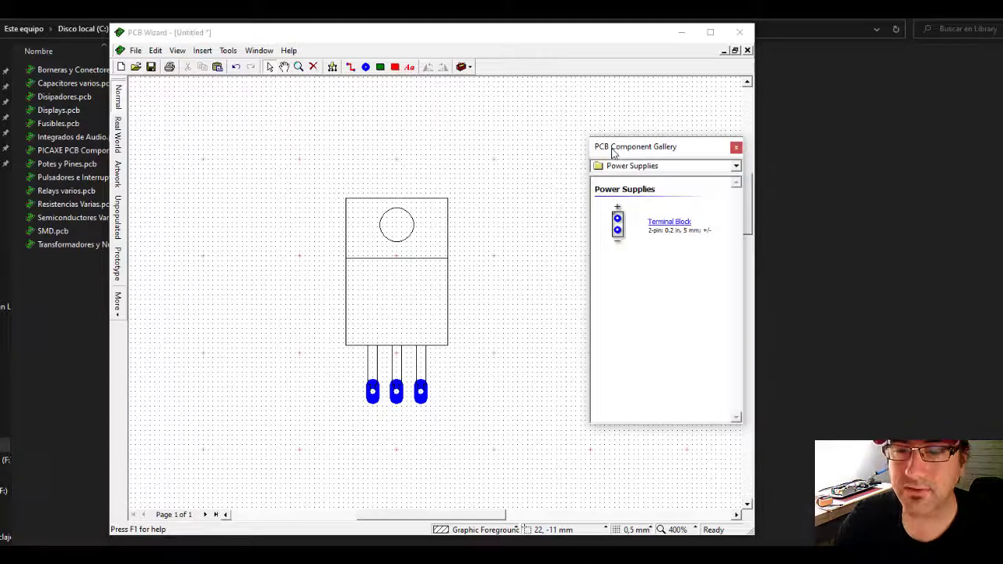
# Step: Display the Borneras y Conectores category in the gallery and review the full category list, keeping that category selected
pyautogui.click(736, 167)
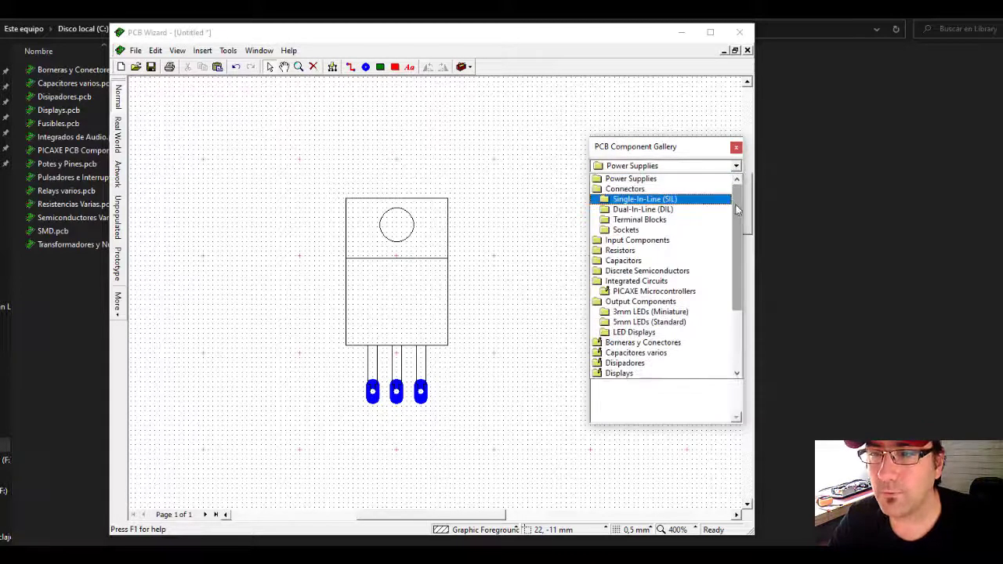
pyautogui.click(642, 338)
pyautogui.click(737, 166)
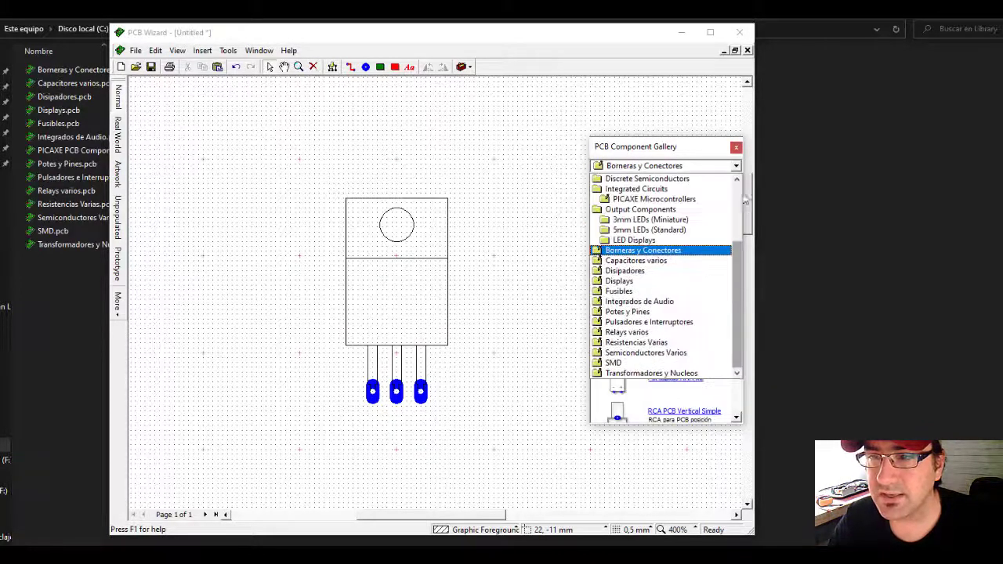
pyautogui.moveTo(735, 241); pyautogui.dragTo(731, 196)
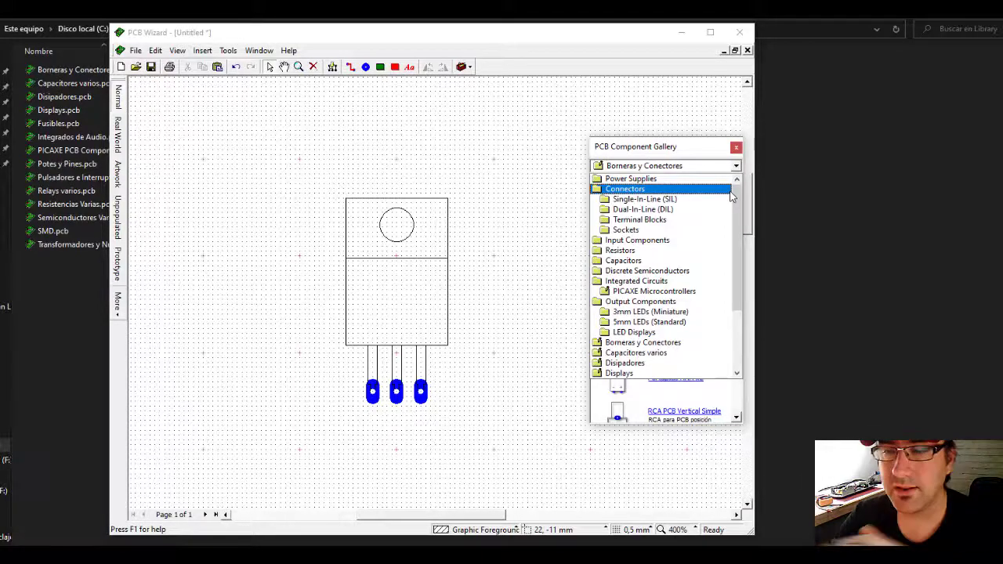
pyautogui.moveTo(738, 213); pyautogui.dragTo(741, 243)
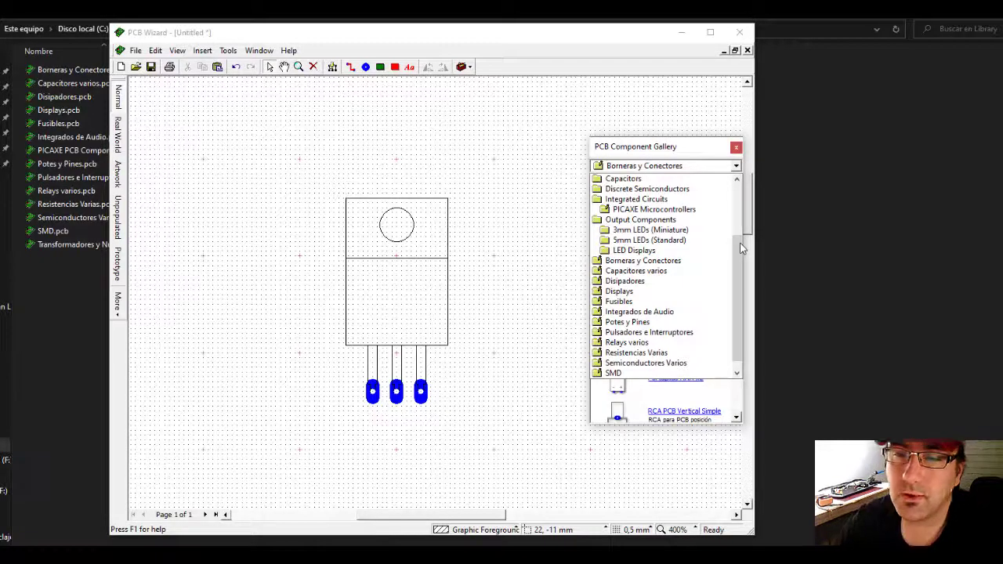
pyautogui.moveTo(740, 243); pyautogui.dragTo(736, 195)
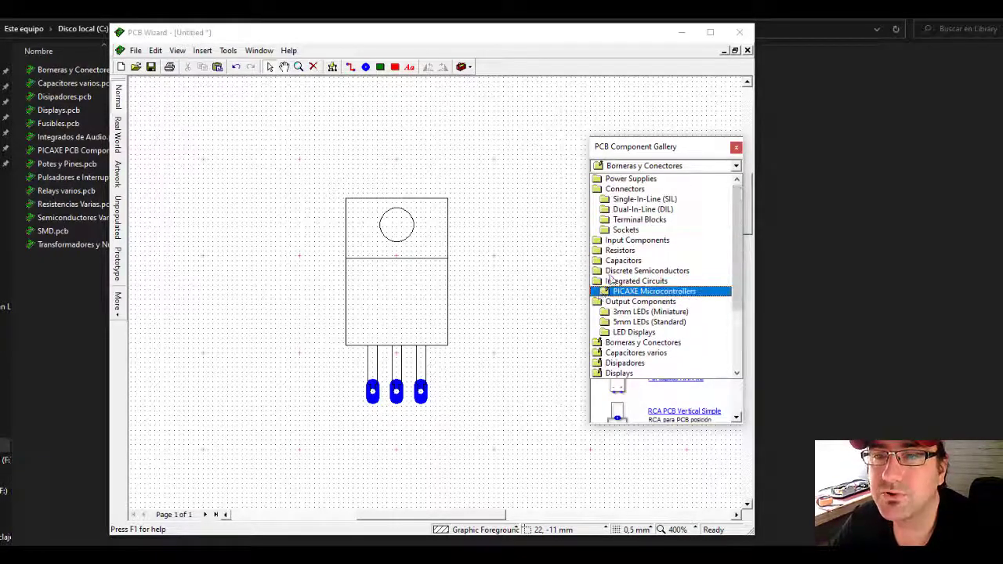
pyautogui.click(460, 182)
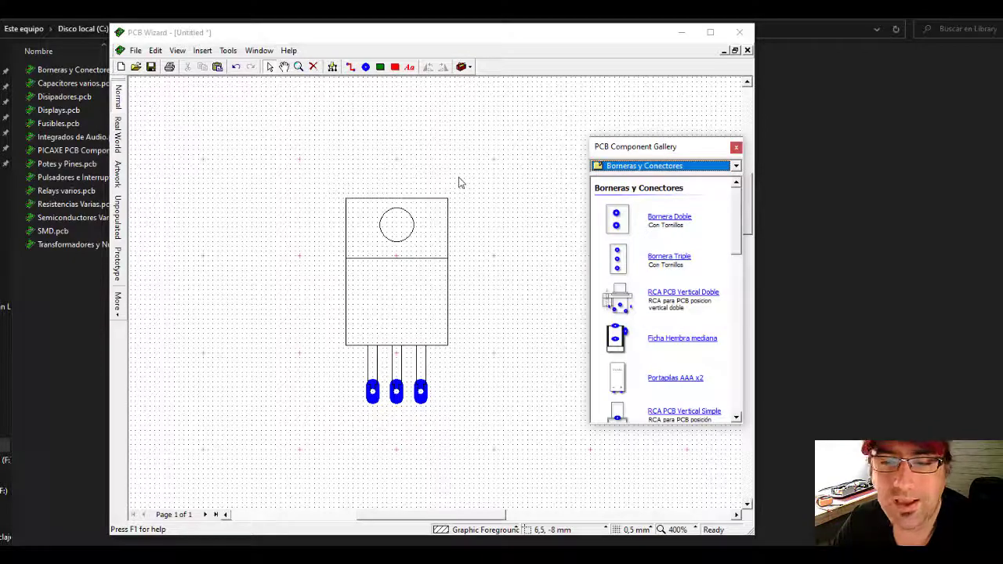